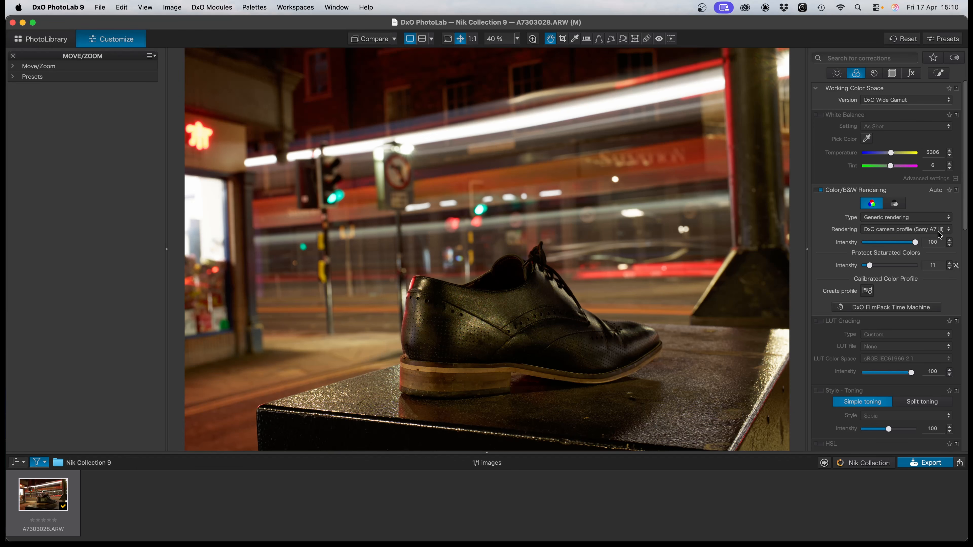
- Enable Denoising & Demosaicing and turn on the Distortion correction based on the DxO module
left_click(874, 74)
left_click(820, 88)
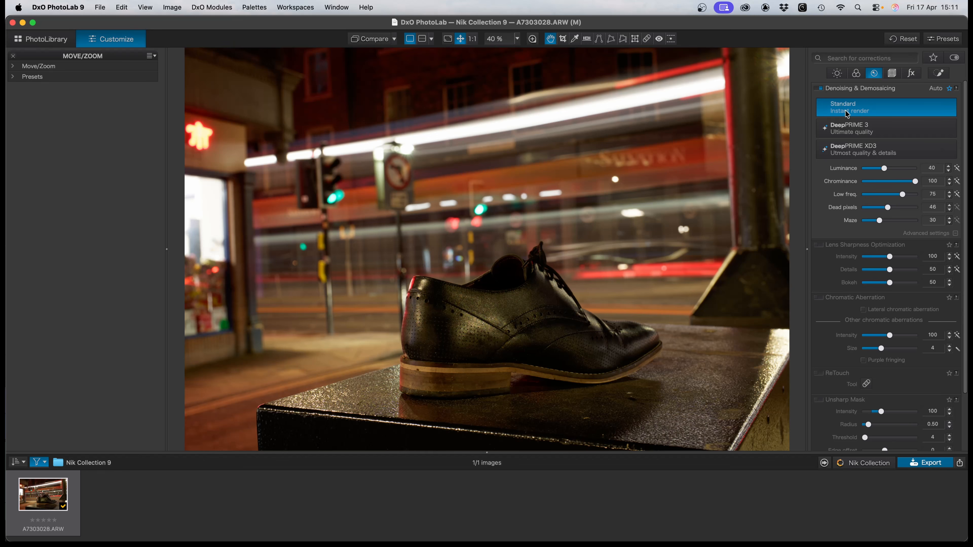
left_click(893, 74)
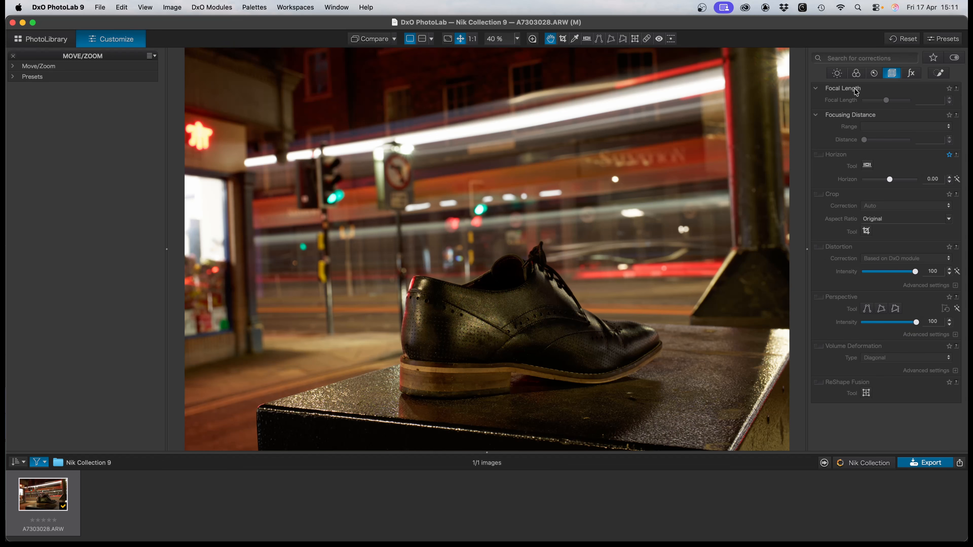
left_click(820, 248)
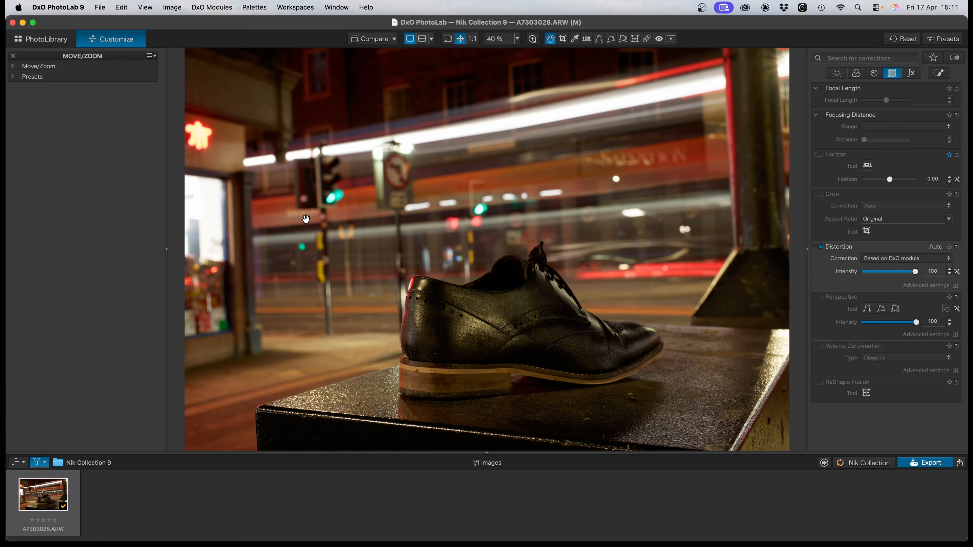
- Rotate the photo's horizon to 3.41 and enable the automatic crop
left_click(819, 154)
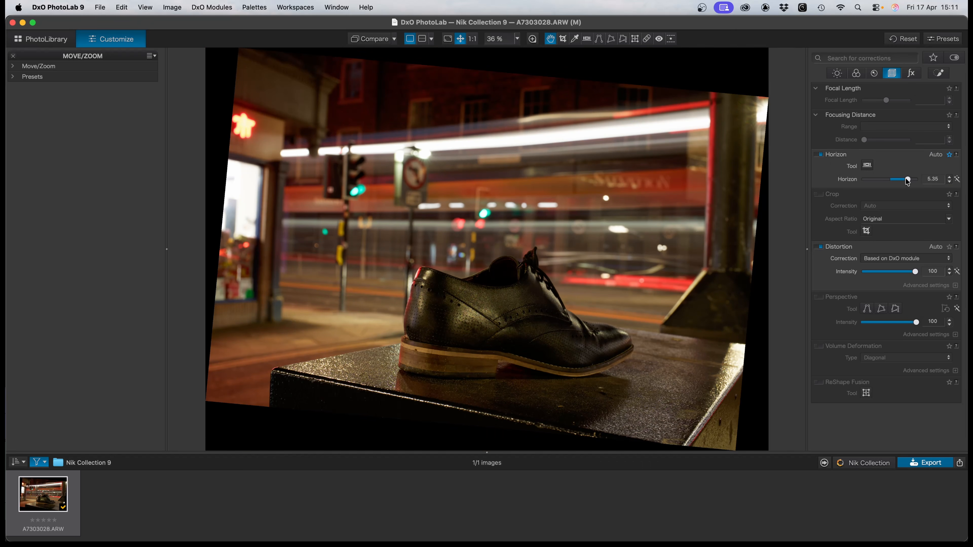
left_click_drag(907, 181, 901, 181)
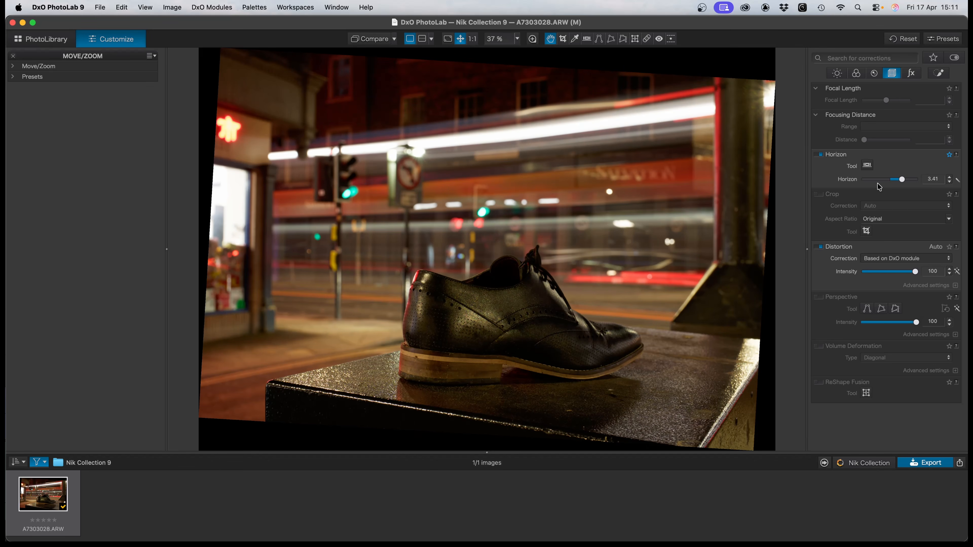
left_click(820, 195)
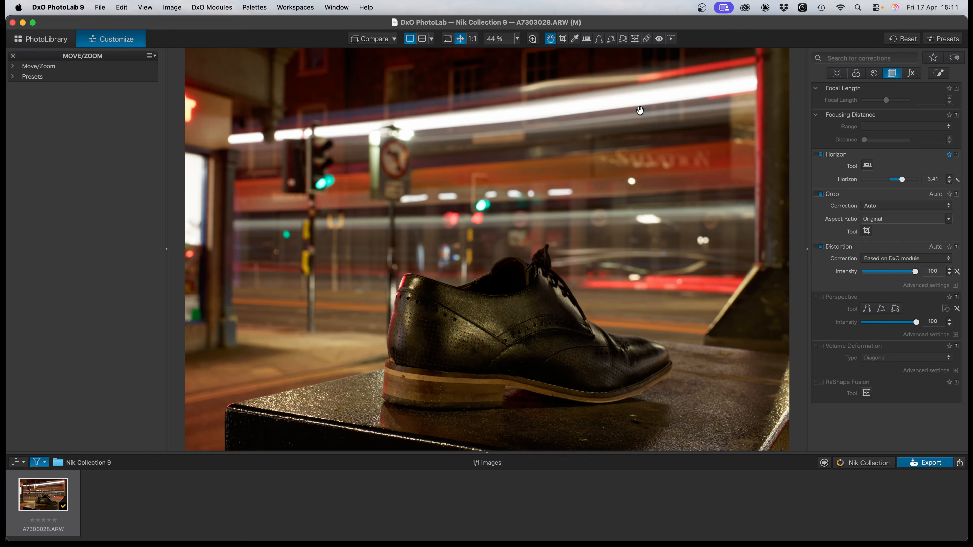
- Tighten the crop around the shoe to about 5147 x 3431 px at the original aspect ratio and shift the frame upward
left_click(866, 231)
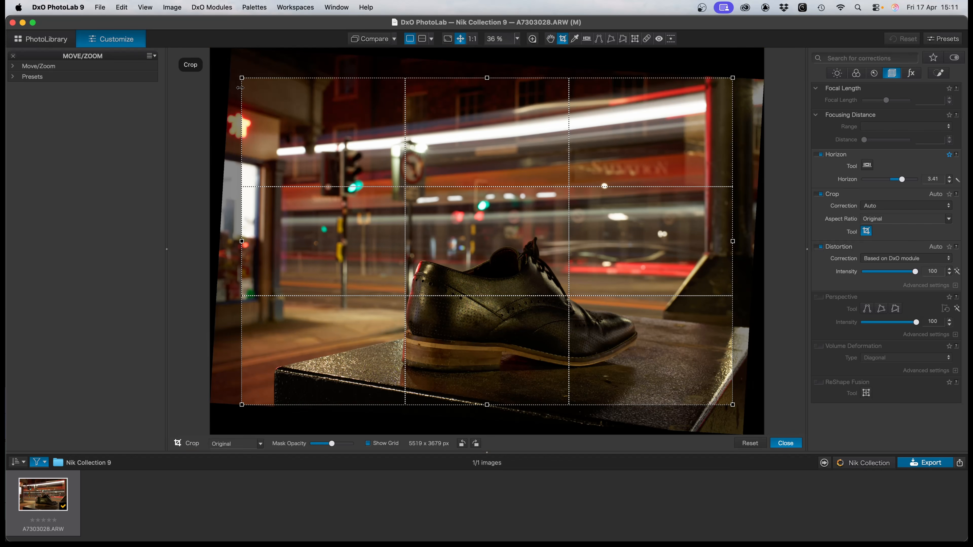
left_click_drag(242, 79, 274, 101)
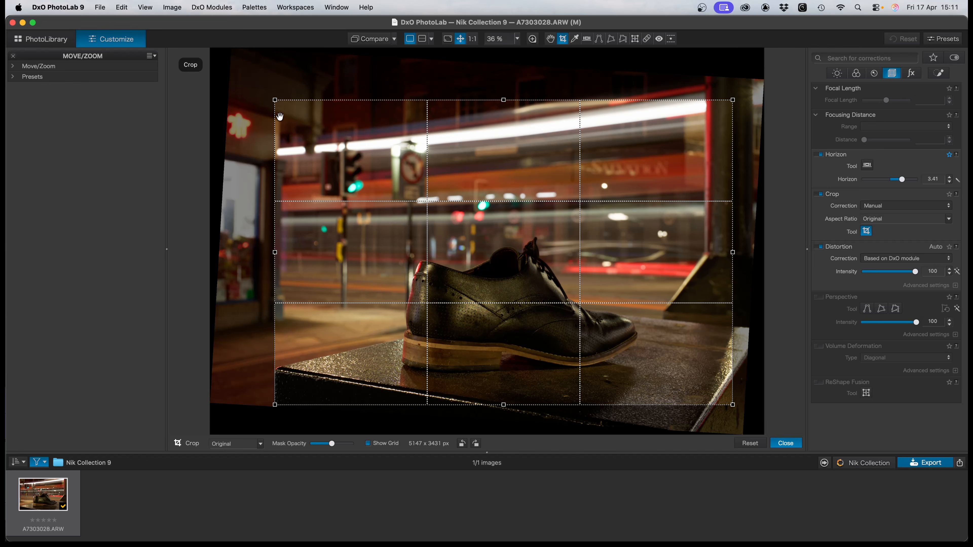
left_click_drag(611, 218, 646, 202)
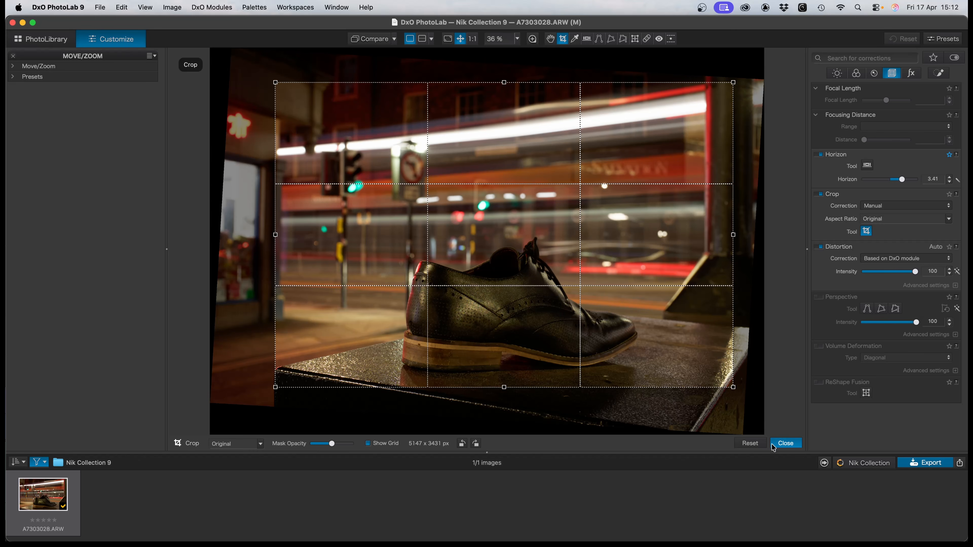
left_click(783, 445)
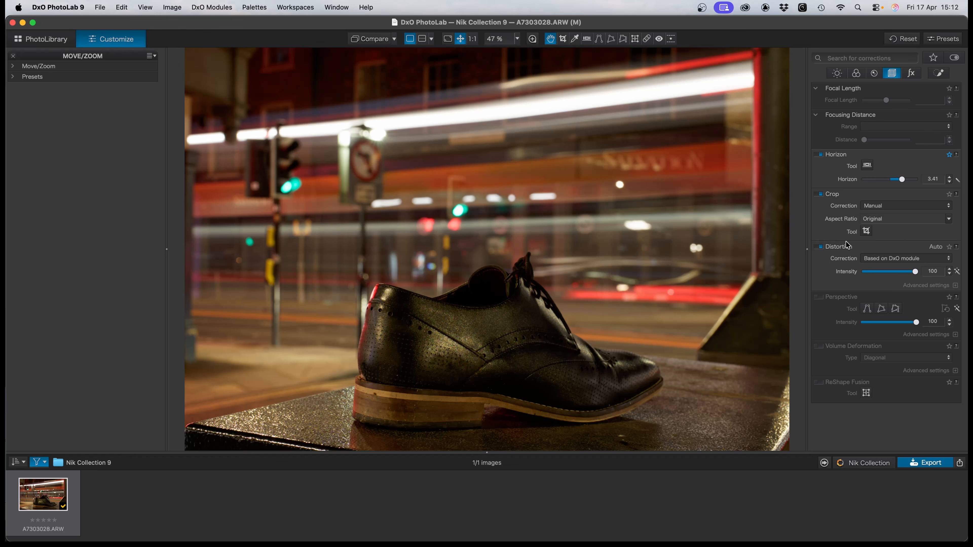
- Send the photo to Nik 9 Color Efex and add the Color Grading filter
left_click(867, 463)
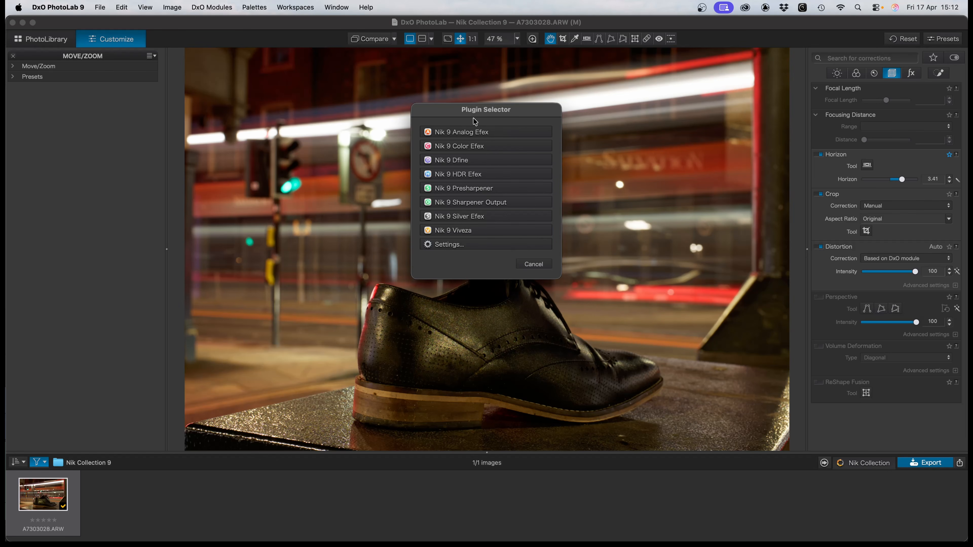
left_click(466, 149)
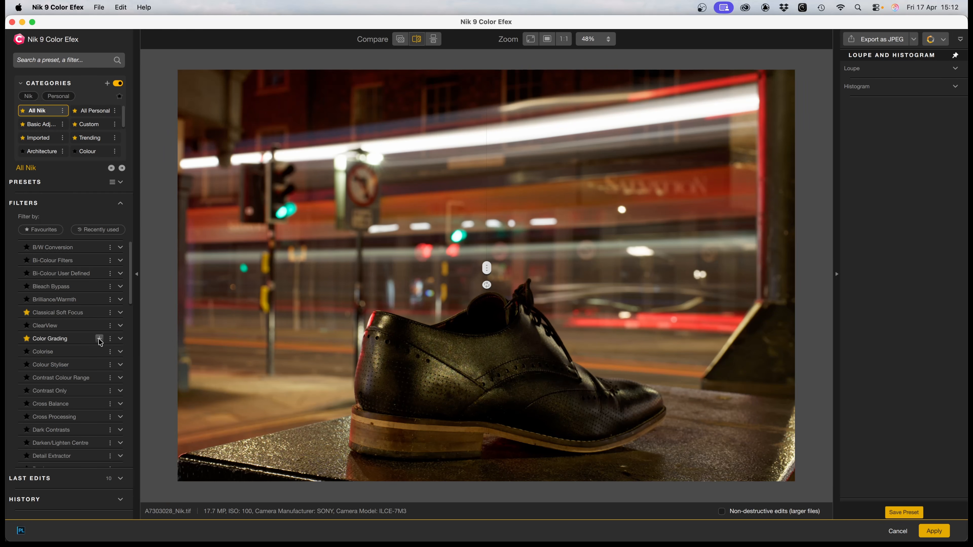
left_click(100, 339)
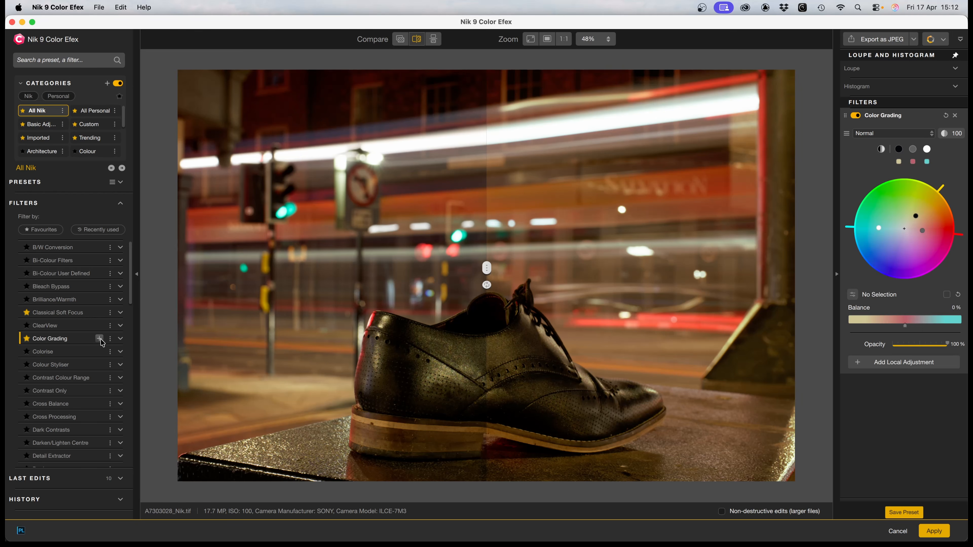
- Apply the 04 - Cine Grade 2 (3 Way) preset and shift the before/after divider near the photo's left edge
left_click(120, 339)
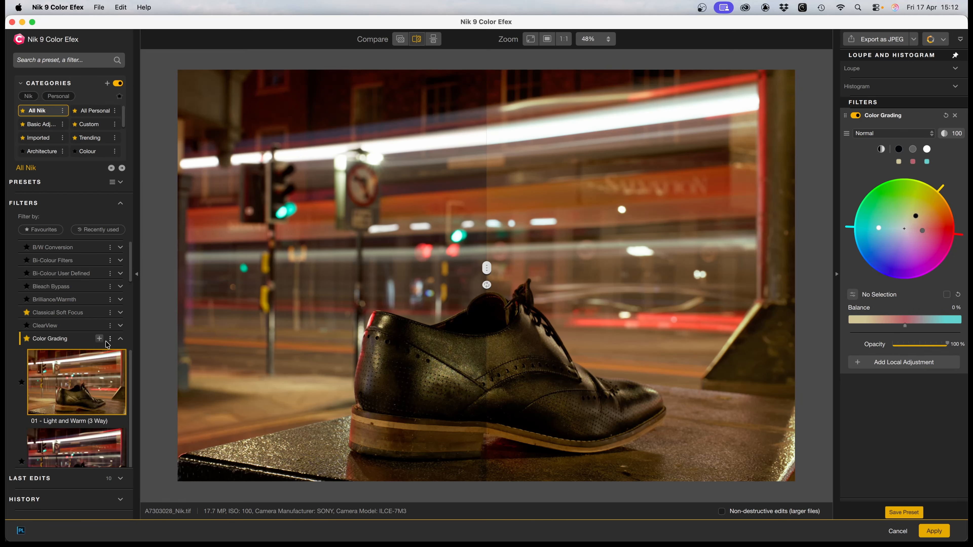
scroll(85, 382, "down", 8)
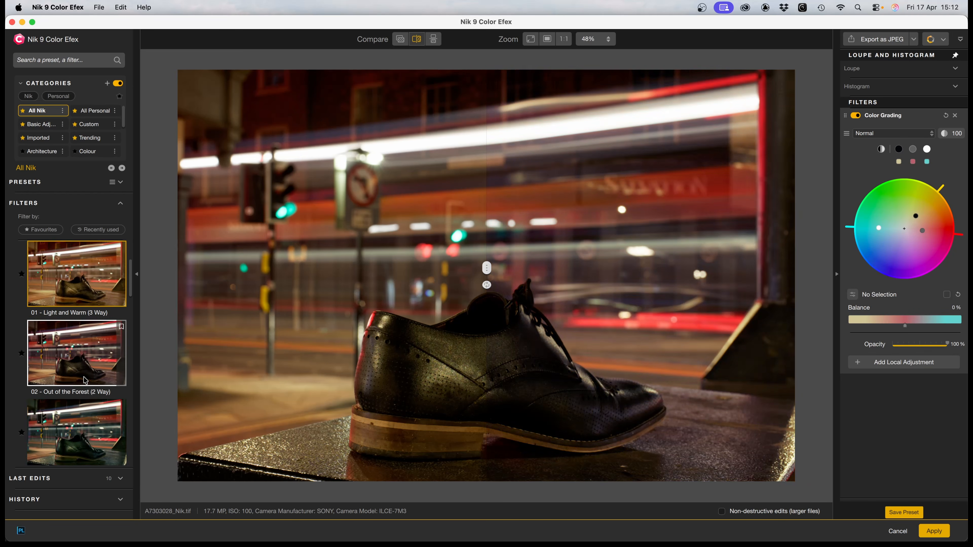
scroll(85, 381, "down", 4)
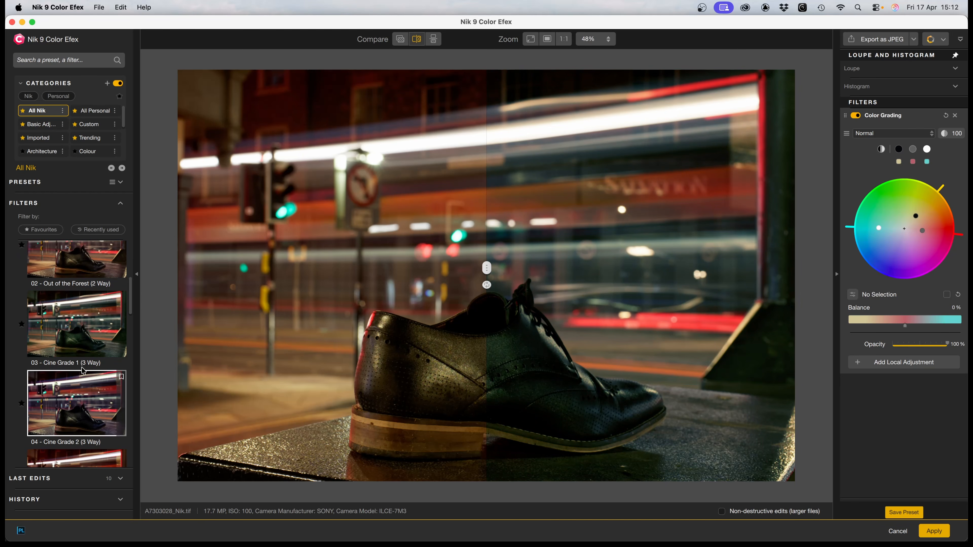
left_click(73, 392)
left_click_drag(486, 268, 210, 295)
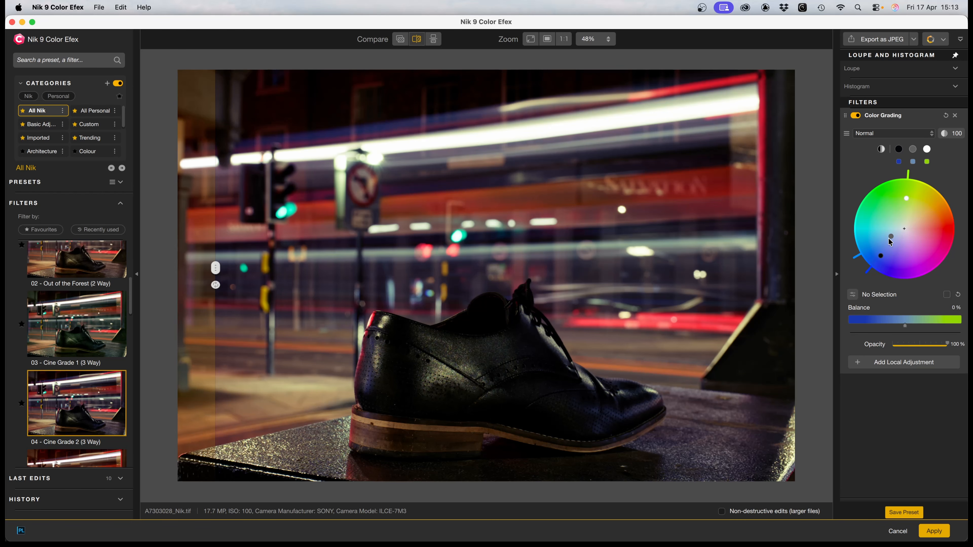
- Set Color Grading midtones to H 193, S 43, L 3 and highlights to H 42, S 99, with shadows in a deeper blue
left_click_drag(881, 257, 884, 235)
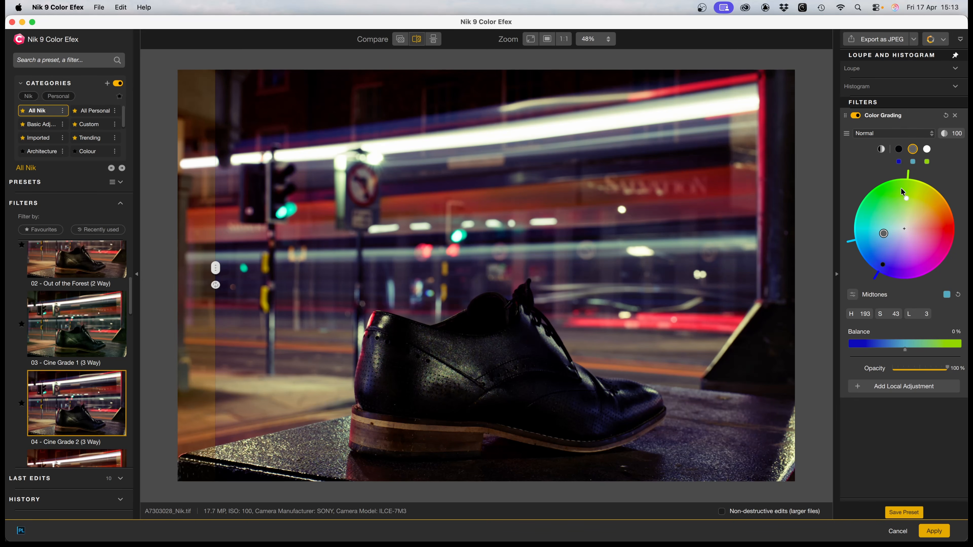
left_click_drag(906, 197, 920, 201)
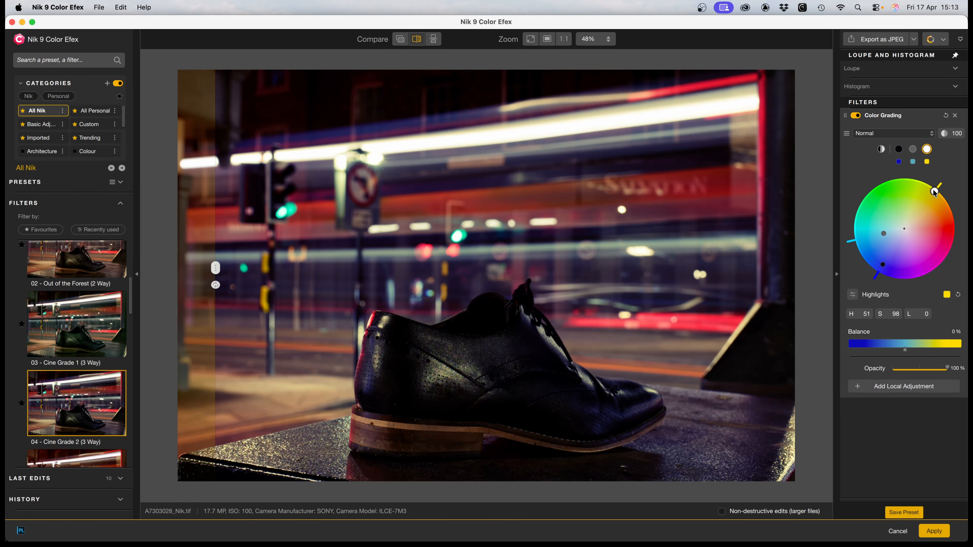
left_click_drag(932, 189, 940, 196)
left_click_drag(217, 270, 235, 282)
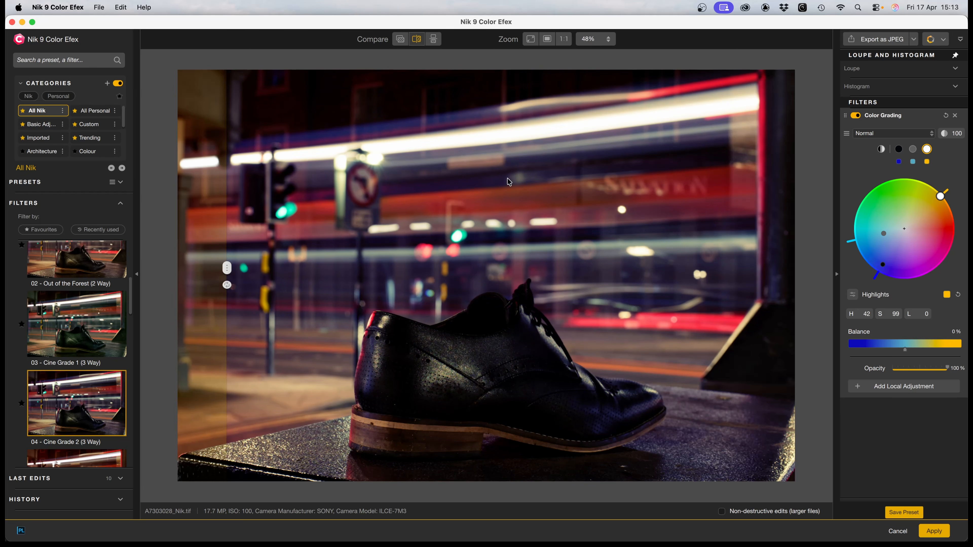
- Add the Classical Soft Focus filter with the 03 - Diffusion preset and compare it with the original across the traffic lights
left_click(120, 206)
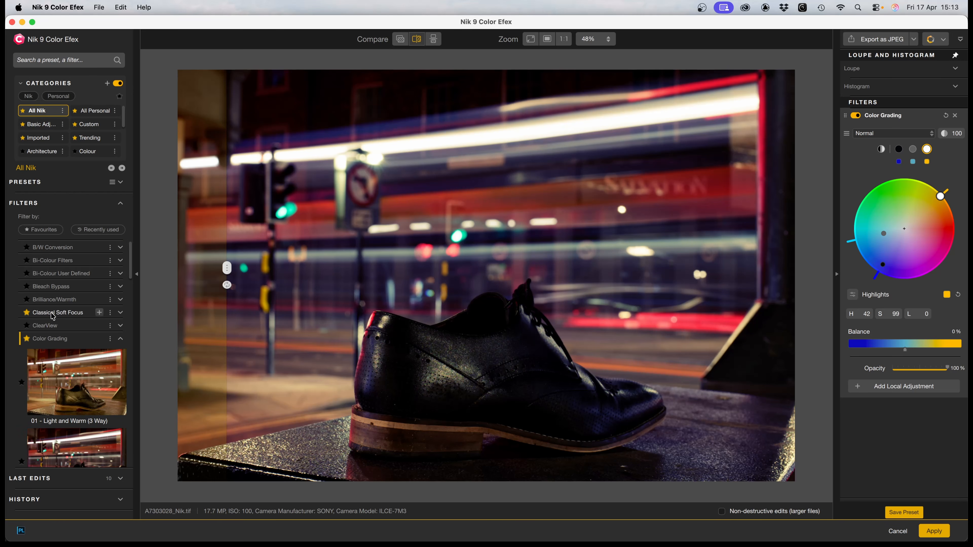
left_click(99, 313)
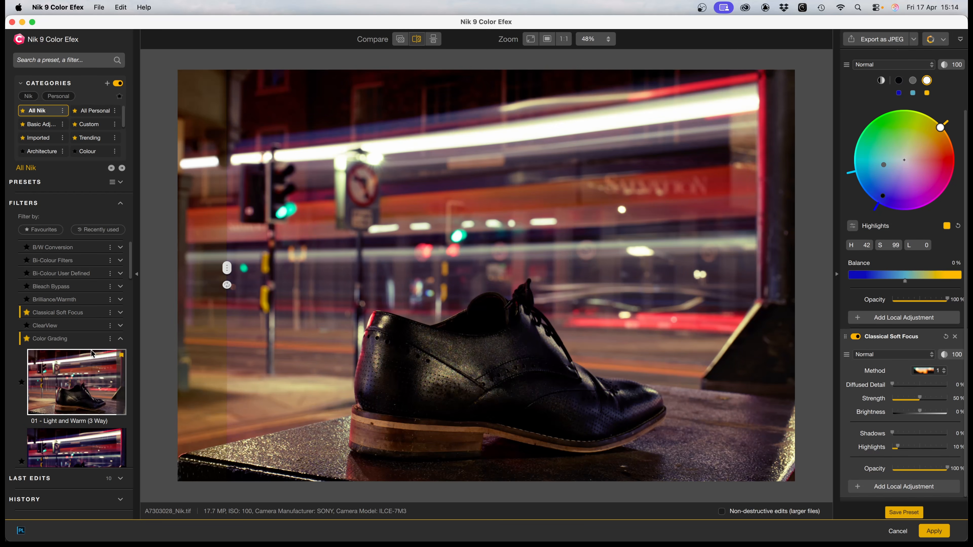
scroll(85, 376, "down", 2)
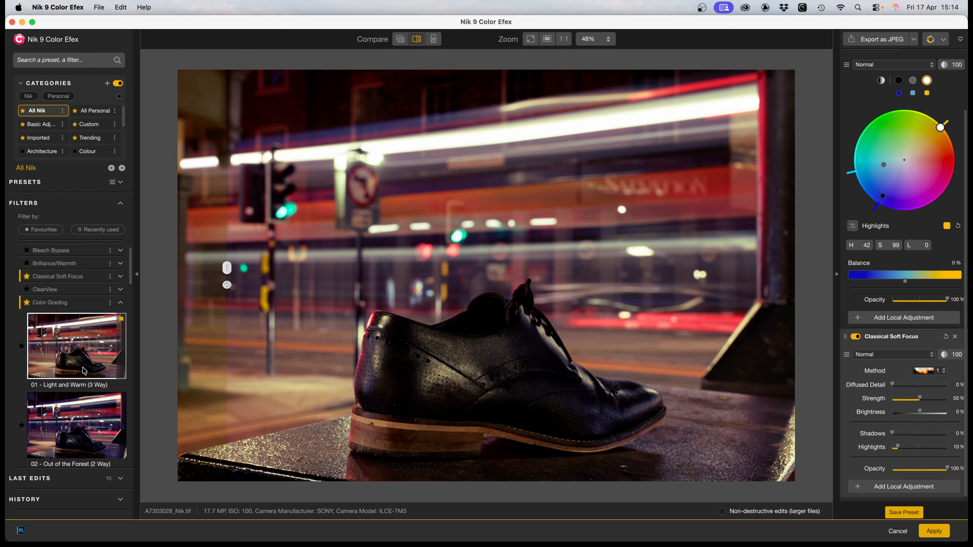
left_click(121, 277)
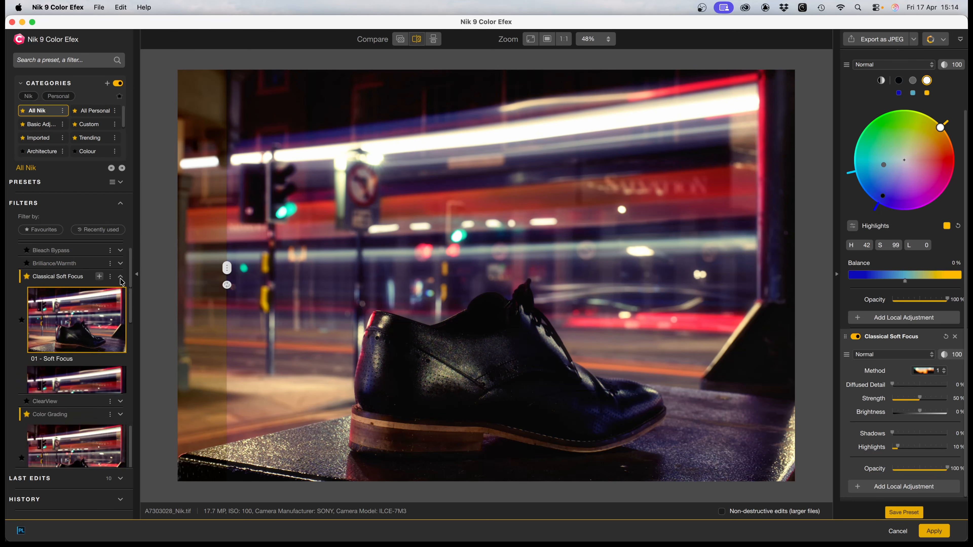
scroll(81, 345, "down", 5)
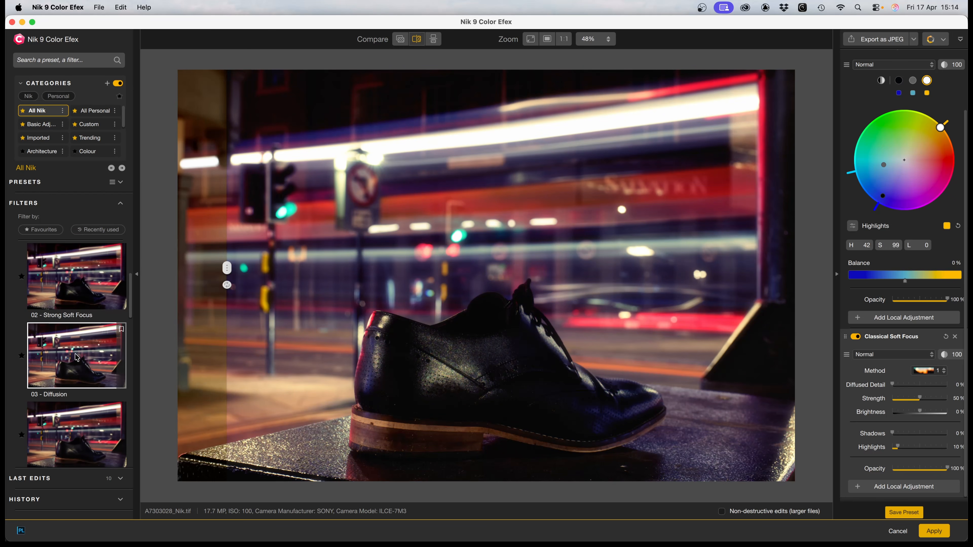
left_click(76, 357)
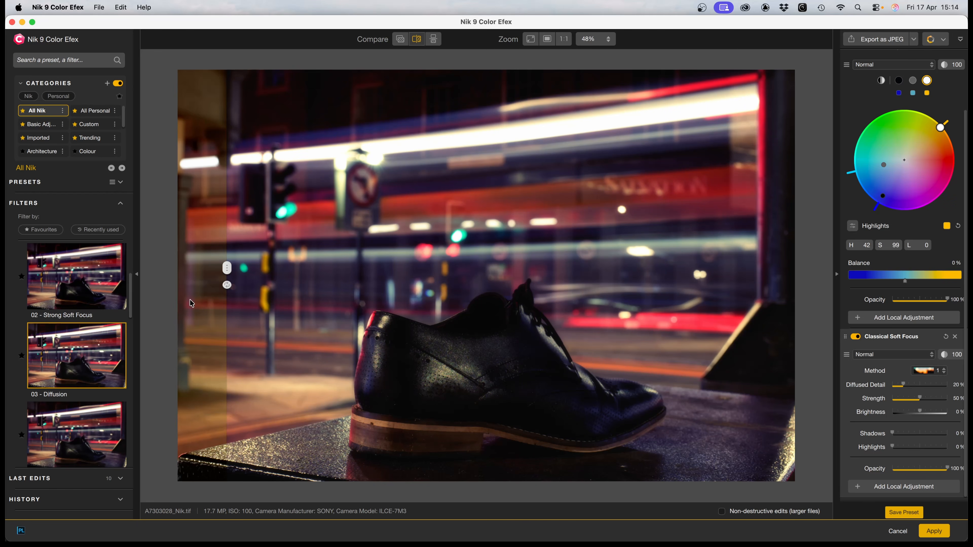
mouse_move(227, 270)
left_mouse_down()
mouse_move(593, 270)
mouse_move(245, 270)
left_mouse_up()
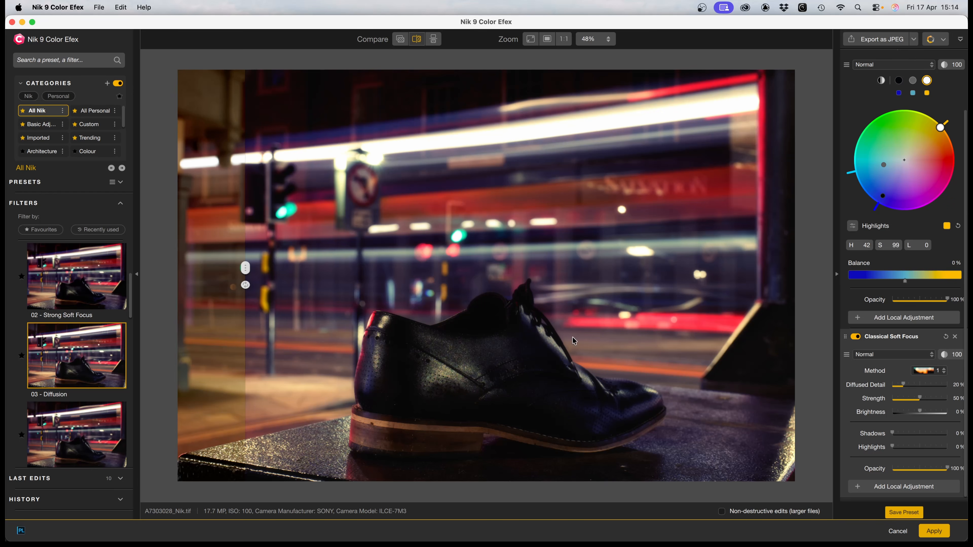
left_click_drag(245, 268, 300, 308)
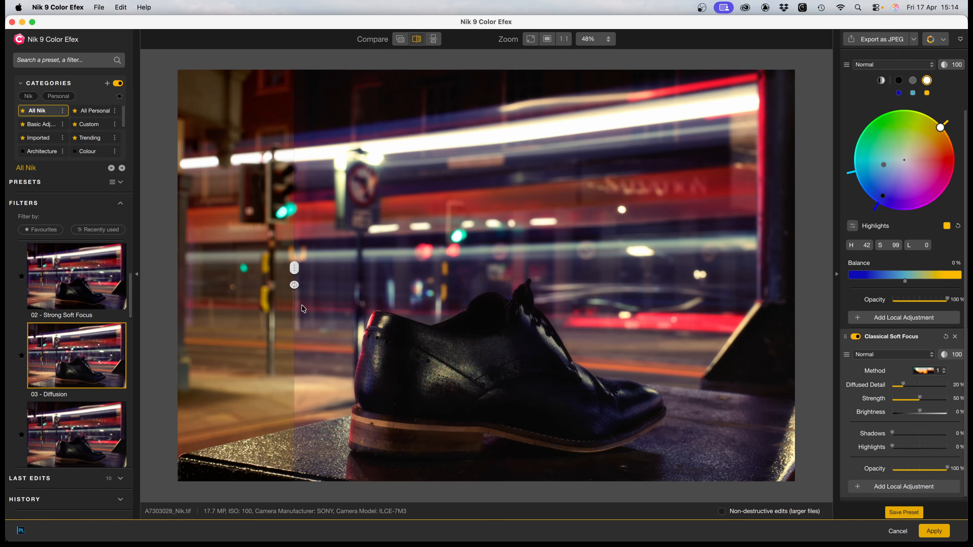
- Reduce the soft focus effect to 17% Diffused Detail and 79% opacity
left_click_drag(904, 385, 902, 385)
left_click_drag(946, 468, 933, 468)
mouse_move(294, 285)
left_mouse_down()
mouse_move(706, 286)
mouse_move(288, 286)
left_mouse_up()
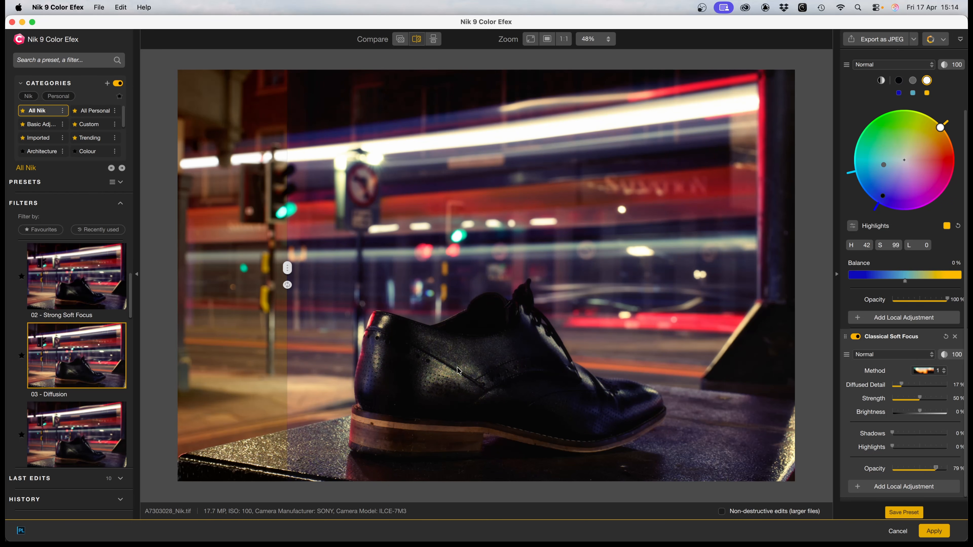
- Collapse the Classical Soft Focus presets and add the Levels & Curves filter to the photo
scroll(122, 296, "up", 5)
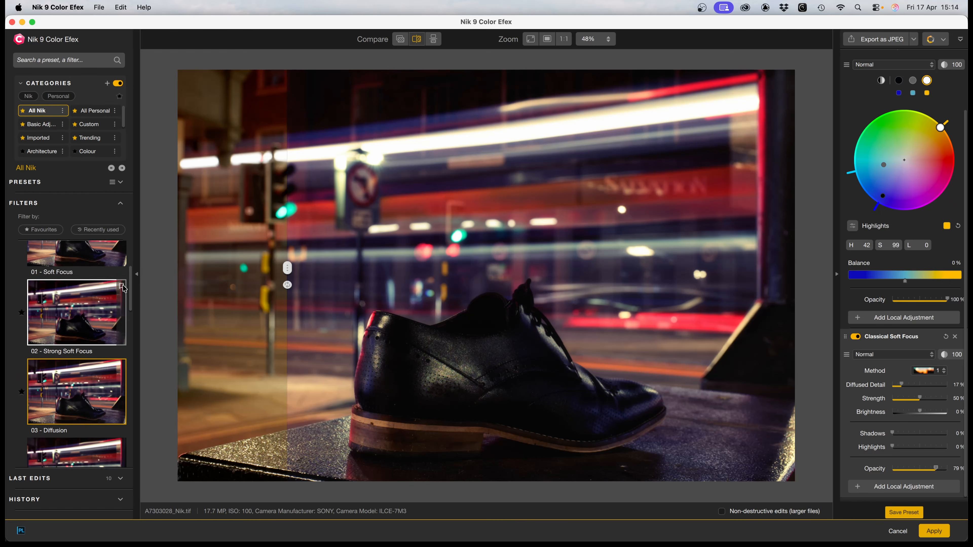
left_click(120, 307)
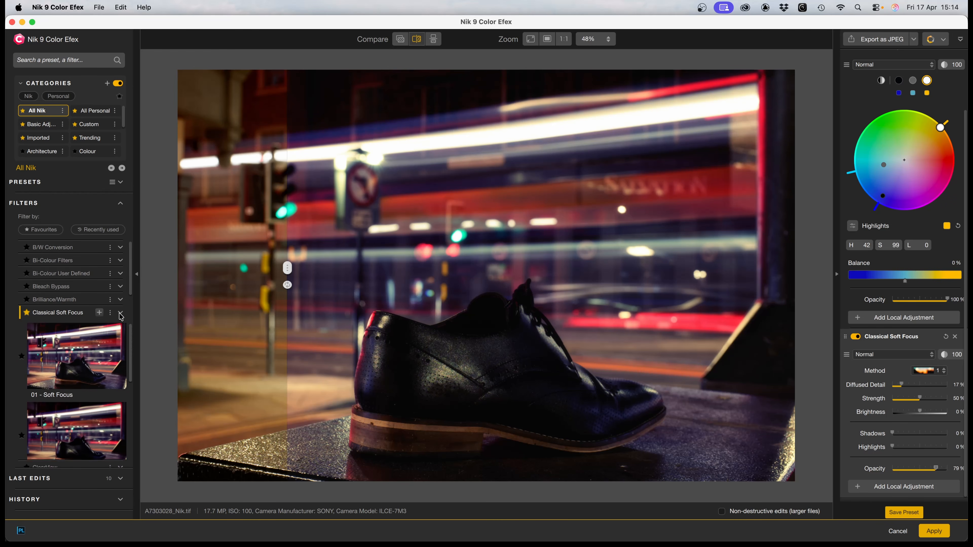
scroll(75, 317, "down", 10)
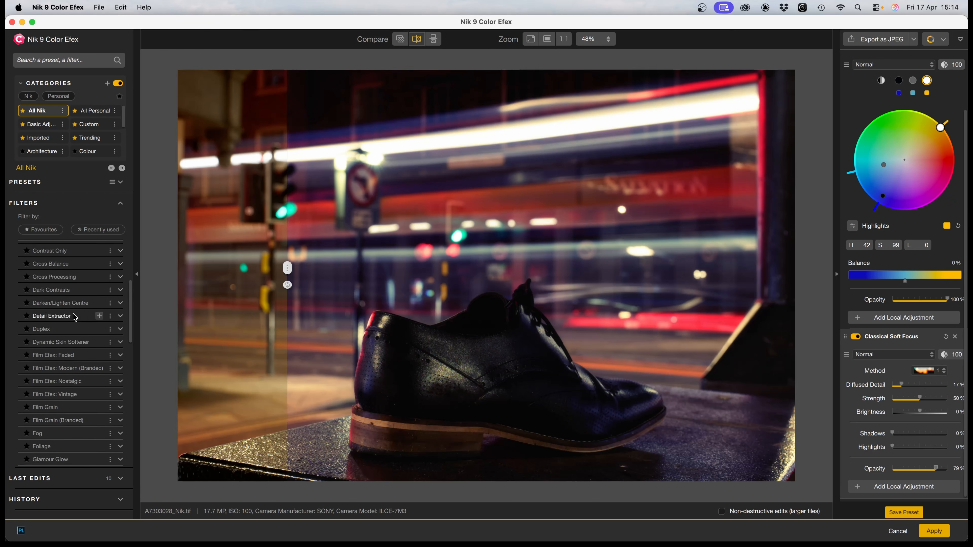
scroll(74, 318, "down", 6)
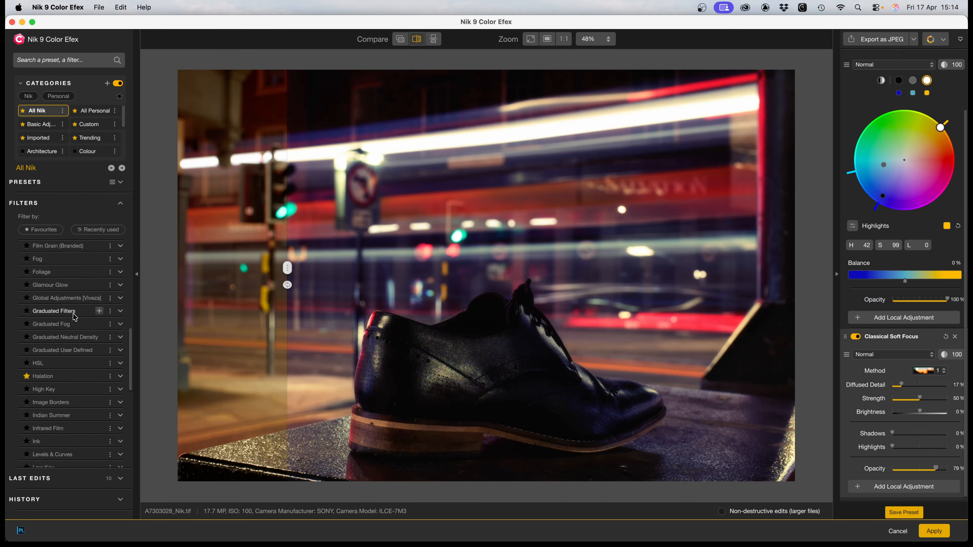
scroll(76, 317, "down", 5)
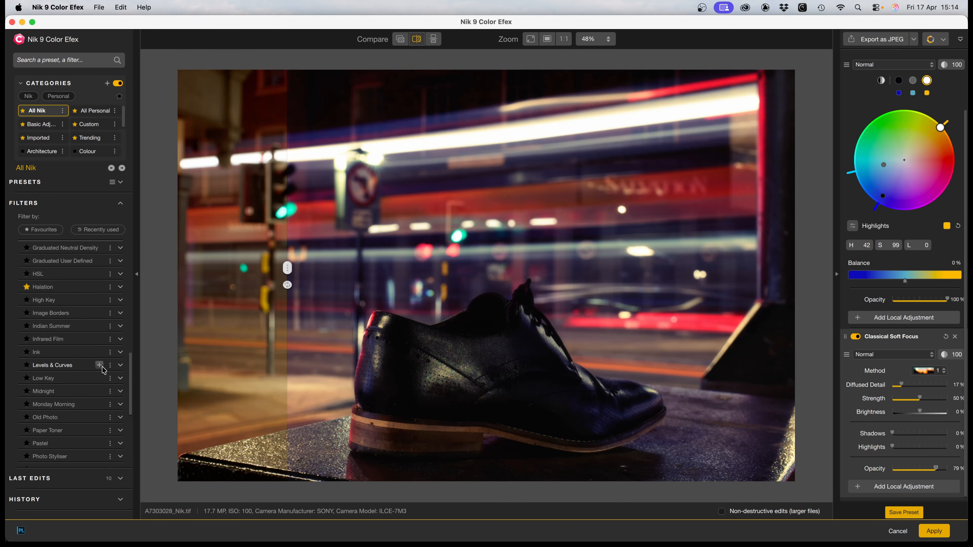
left_click(100, 365)
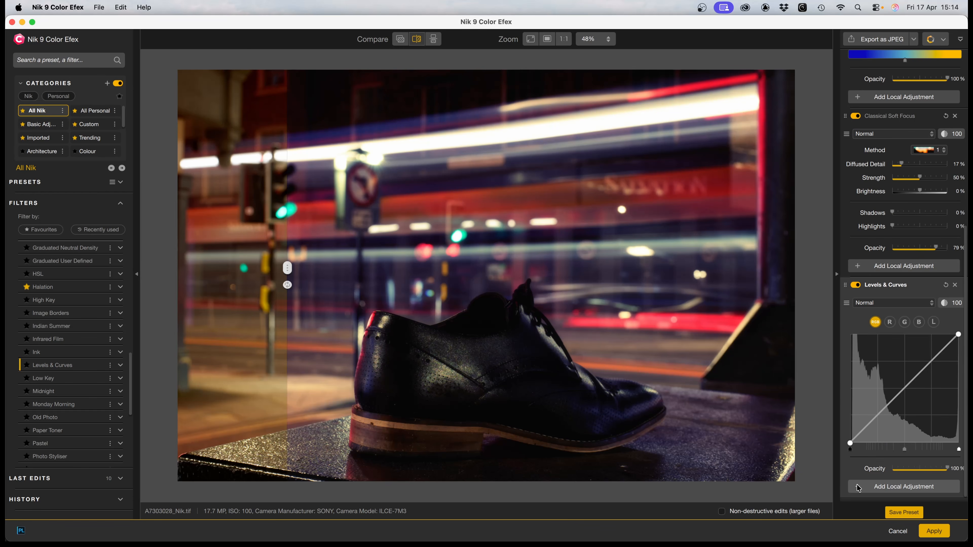
- Mask the shoe with an AI object selection in Levels & Curves, lift its RGB curve to brighten it, and review the whole edited photo
left_click(859, 489)
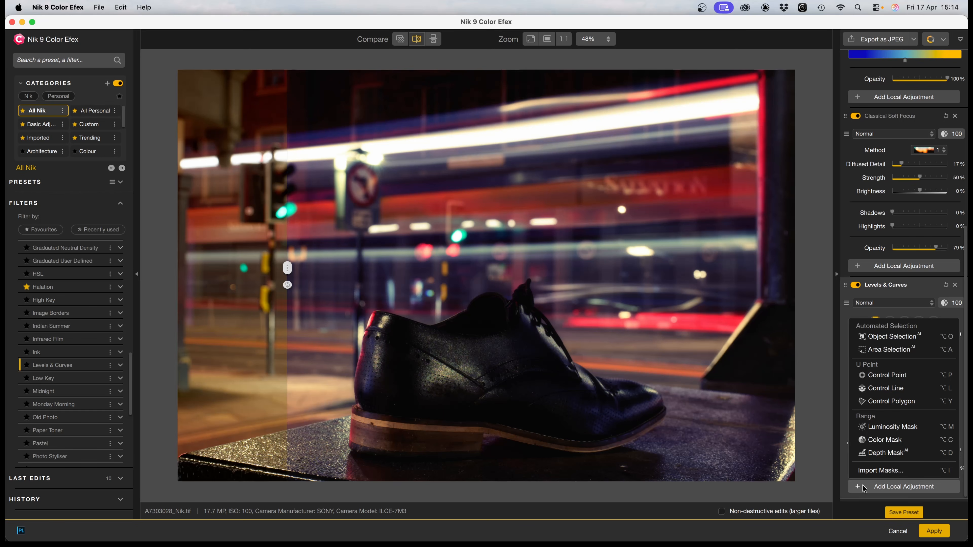
left_click(872, 339)
left_click(492, 372)
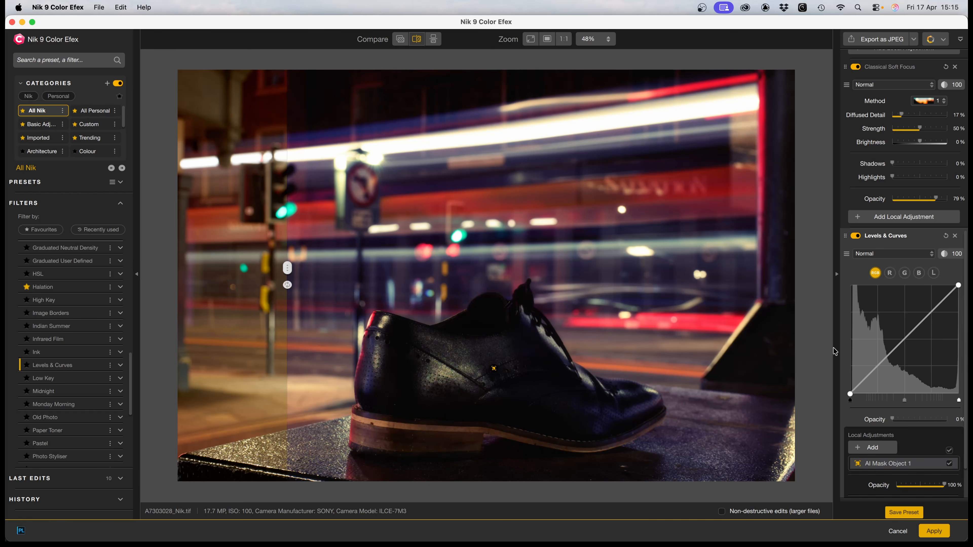
mouse_move(890, 357)
left_mouse_down()
mouse_move(882, 336)
mouse_move(878, 343)
left_mouse_up()
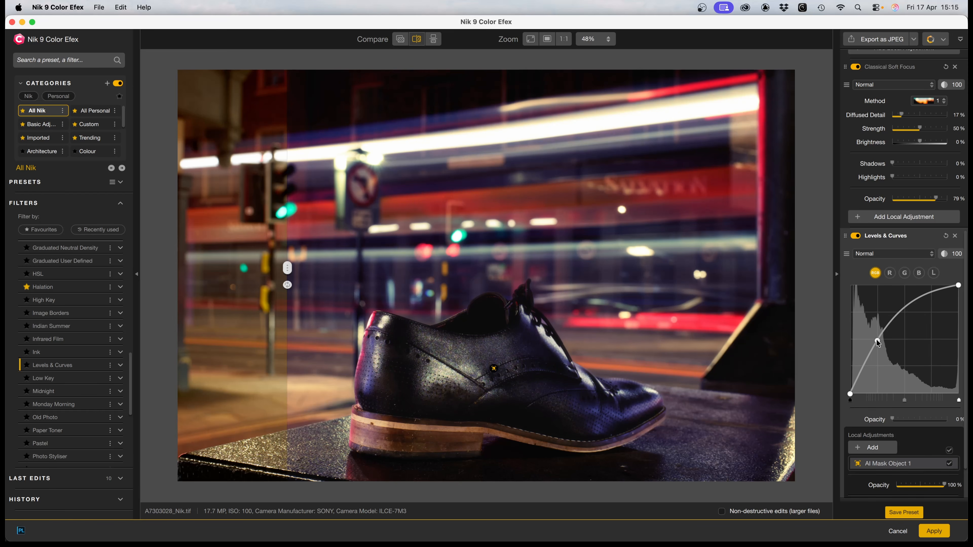
left_click(494, 368)
left_click_drag(288, 270, 203, 270)
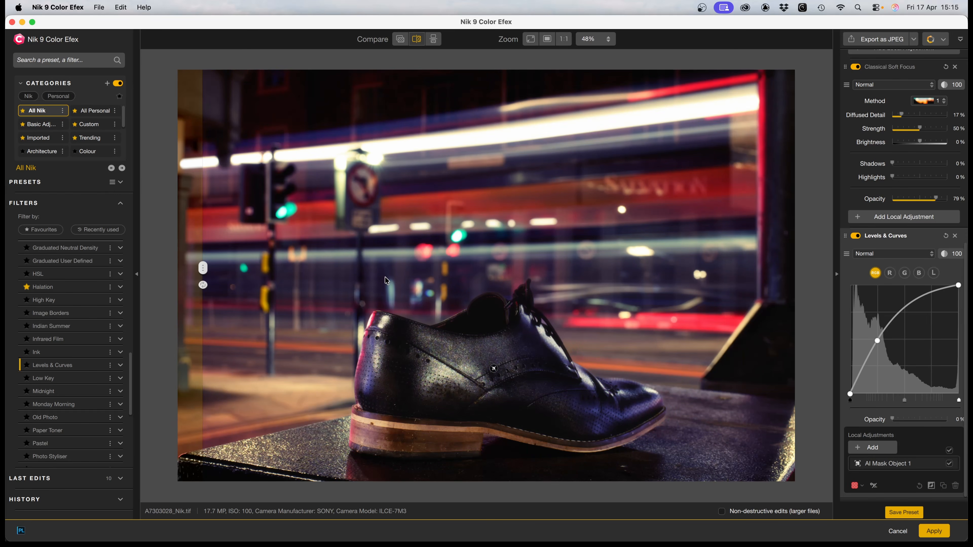
scroll(366, 273, "down", 1)
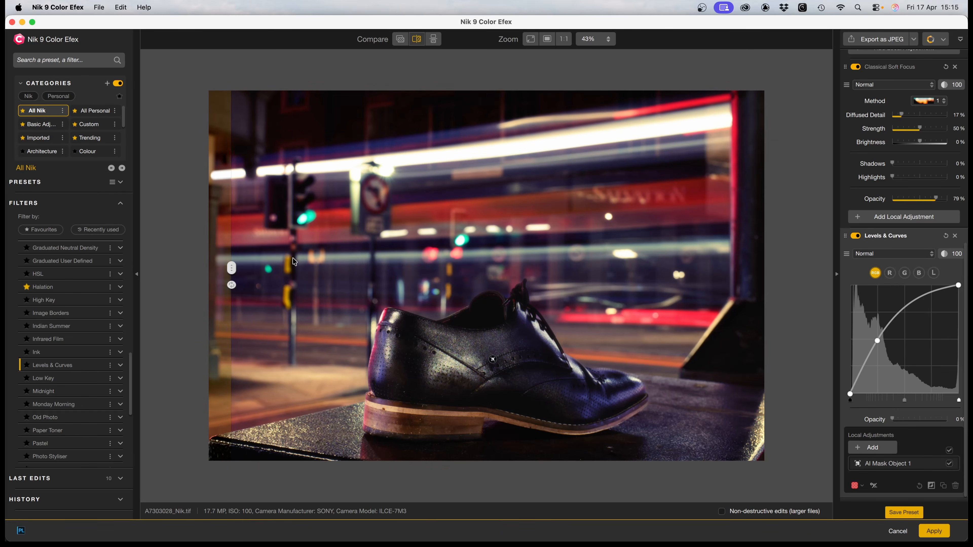
left_click_drag(236, 270, 144, 269)
- Add the Halation filter to the photo and compare its glow around the light trails with the original
mouse_move(99, 292)
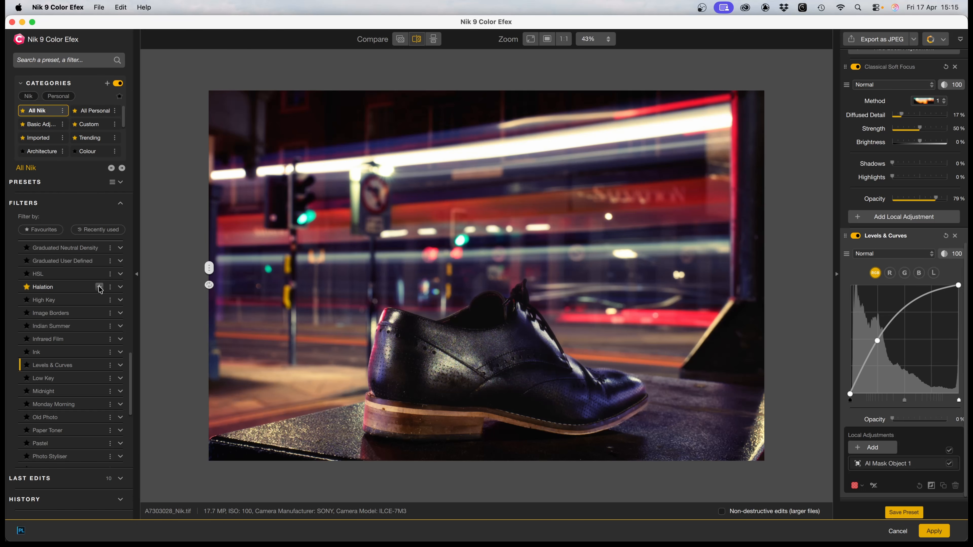
left_click(100, 288)
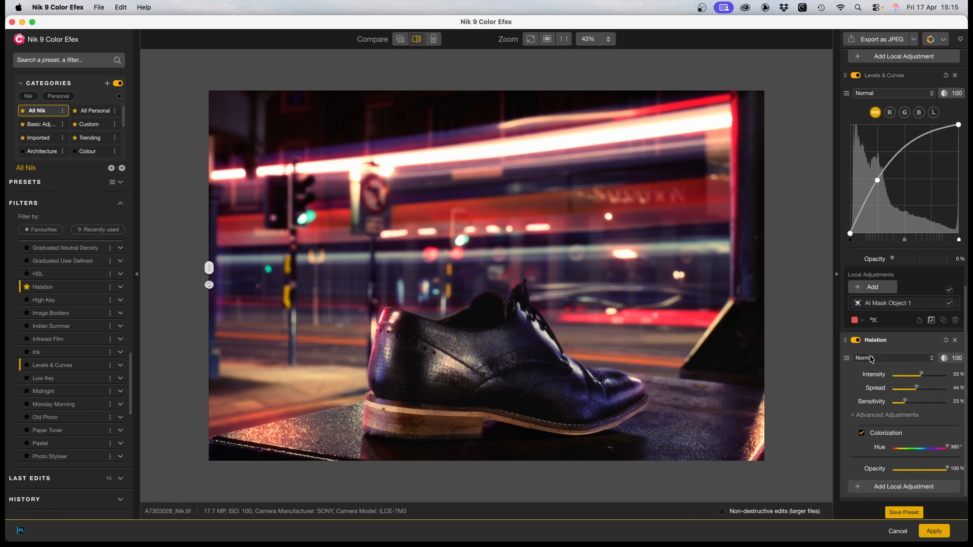
left_click_drag(210, 268, 462, 276)
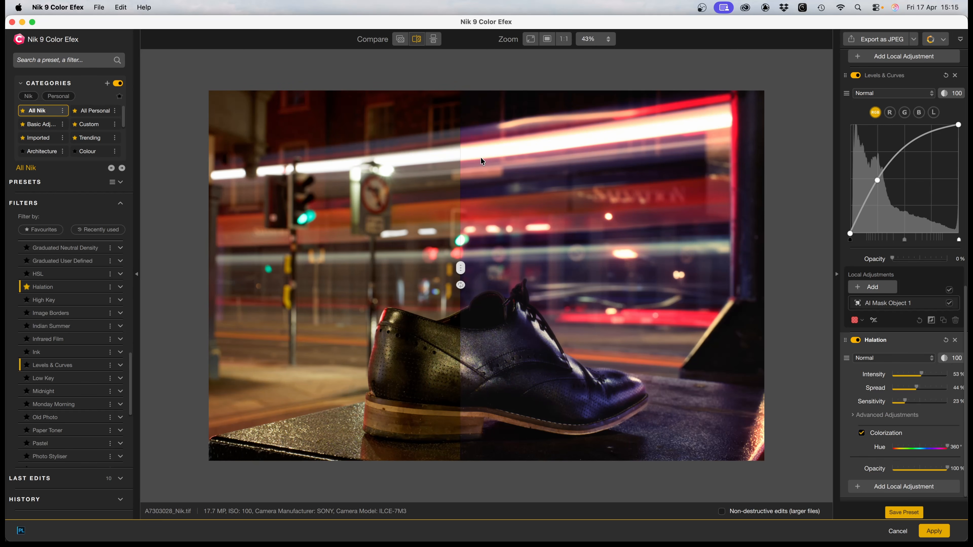
left_click_drag(465, 272, 298, 270)
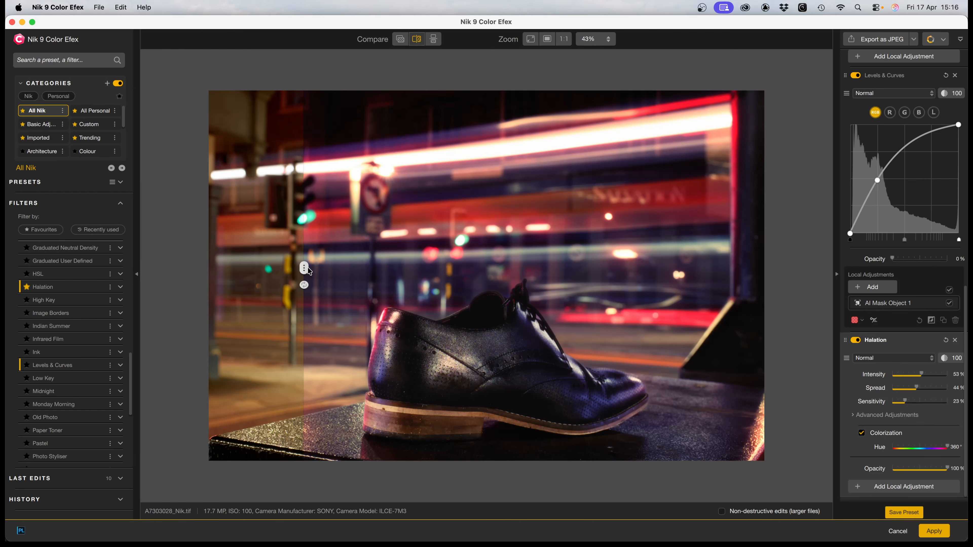
left_click_drag(301, 270, 497, 268)
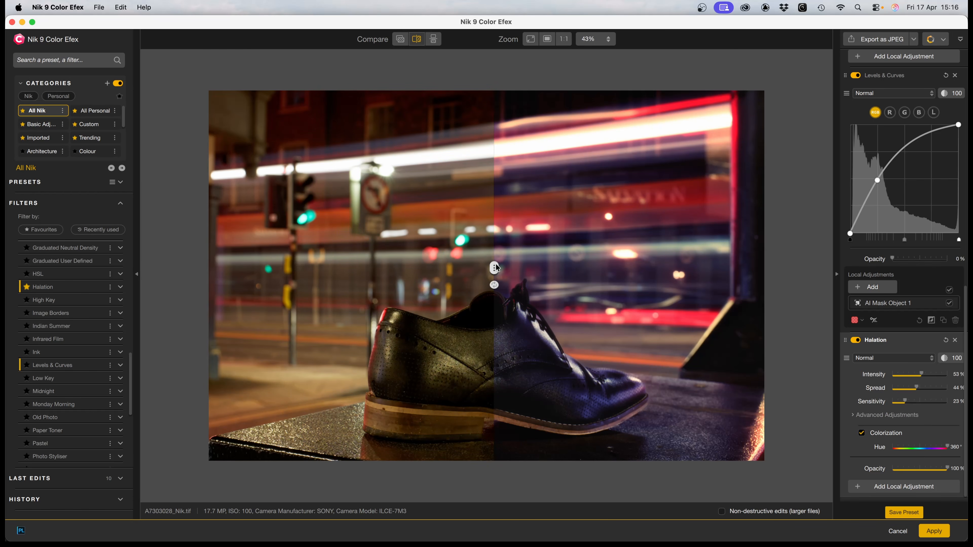
left_click_drag(496, 269, 346, 283)
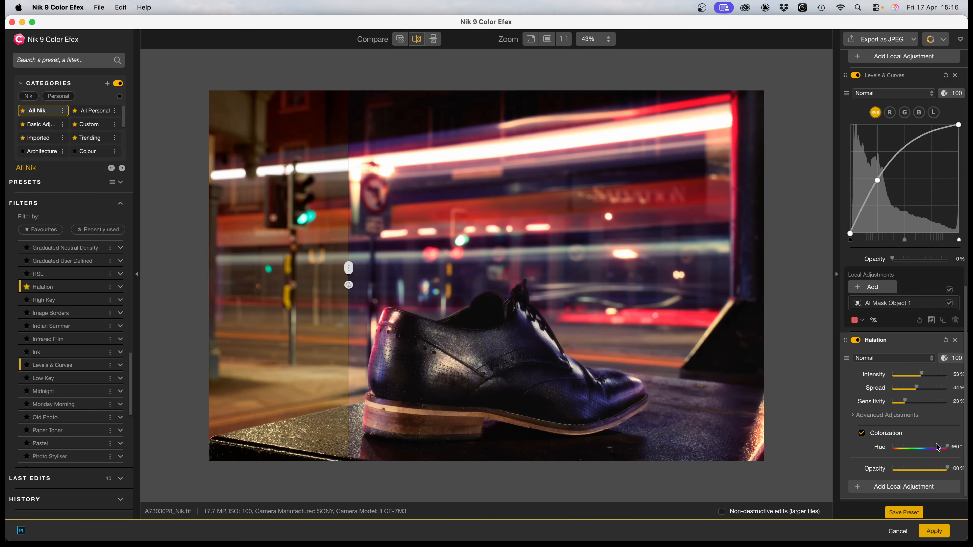
- Try a green halation hue of 135° across the whole photo, and settle on a violet-blue hue of about 253°
left_click_drag(948, 448, 914, 449)
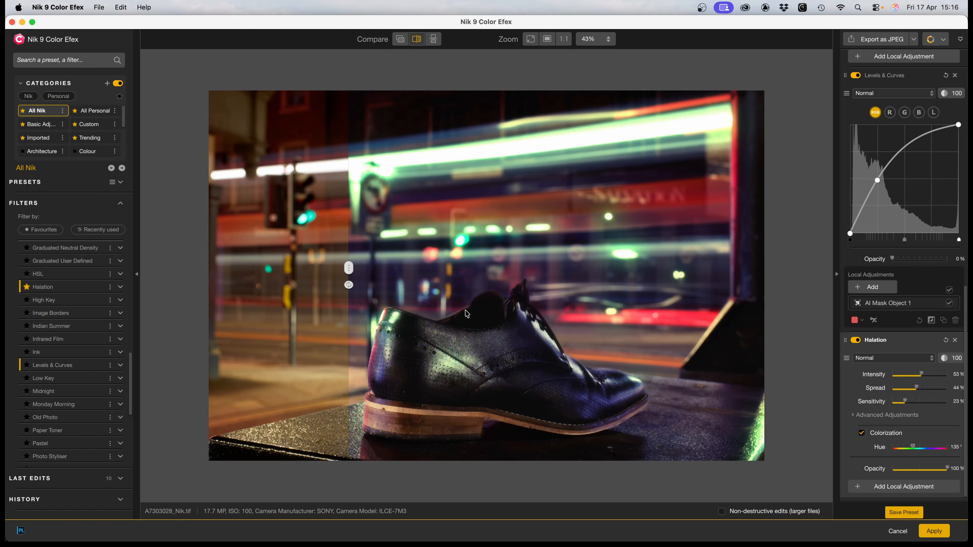
left_click_drag(349, 268, 168, 273)
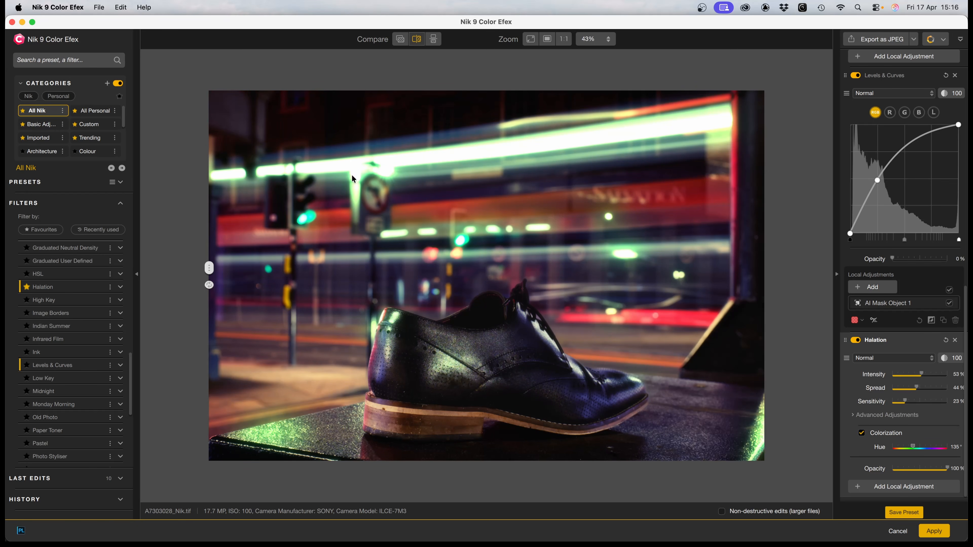
mouse_move(913, 446)
left_mouse_down()
mouse_move(945, 445)
mouse_move(931, 445)
left_mouse_up()
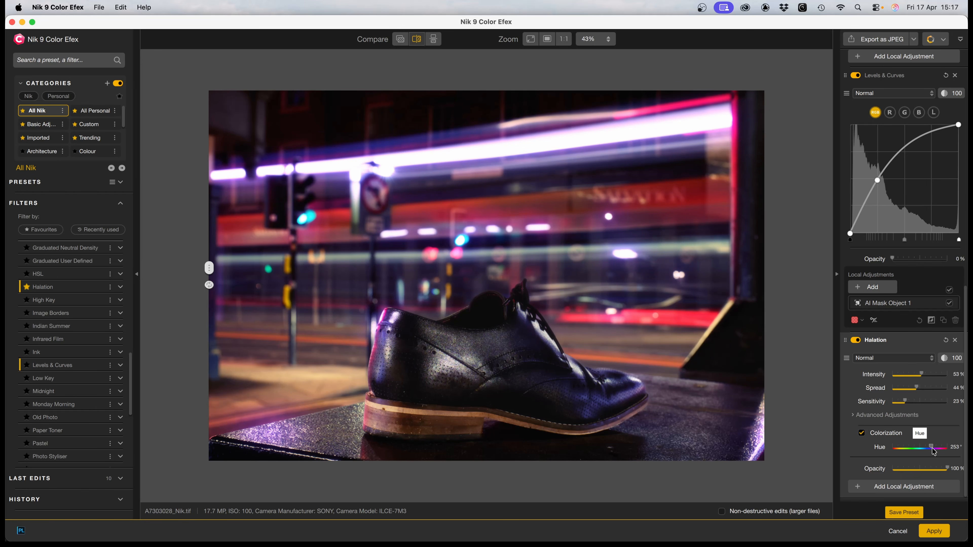
left_click_drag(930, 447, 929, 447)
- Apply the Color Efex edits and compare A7303028_Nik.tif with the original A7303028.ARW in DxO PhotoLab
left_click(935, 532)
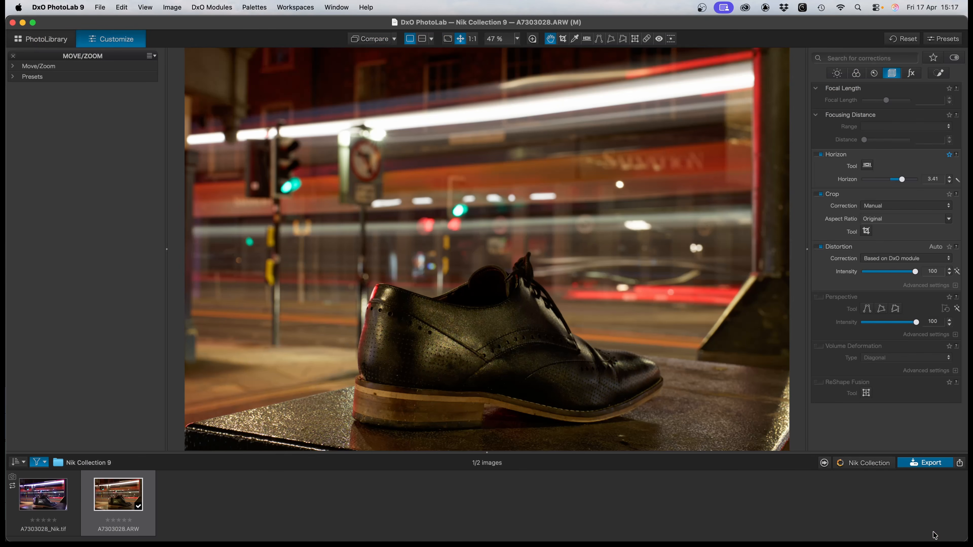
left_click(74, 524)
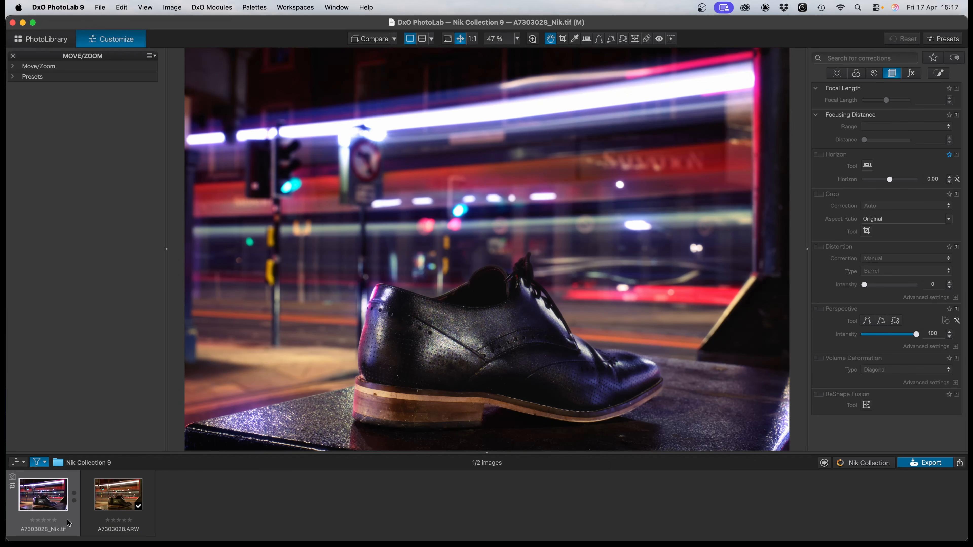
left_click(84, 522)
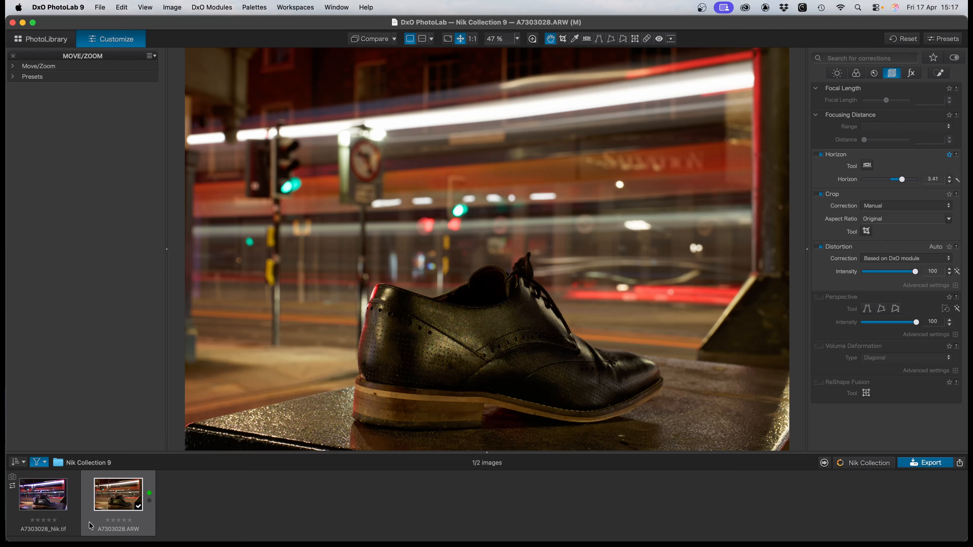
left_click(72, 526)
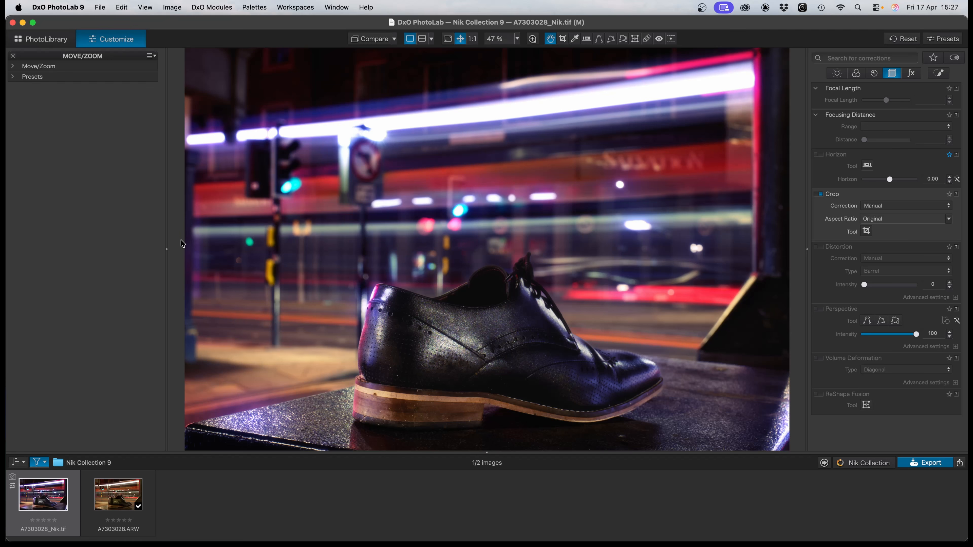
- Crop A7303028_Nik.tif slightly tighter around the shoe to 4951 x 3300 px, keeping the original aspect ratio
left_click(866, 231)
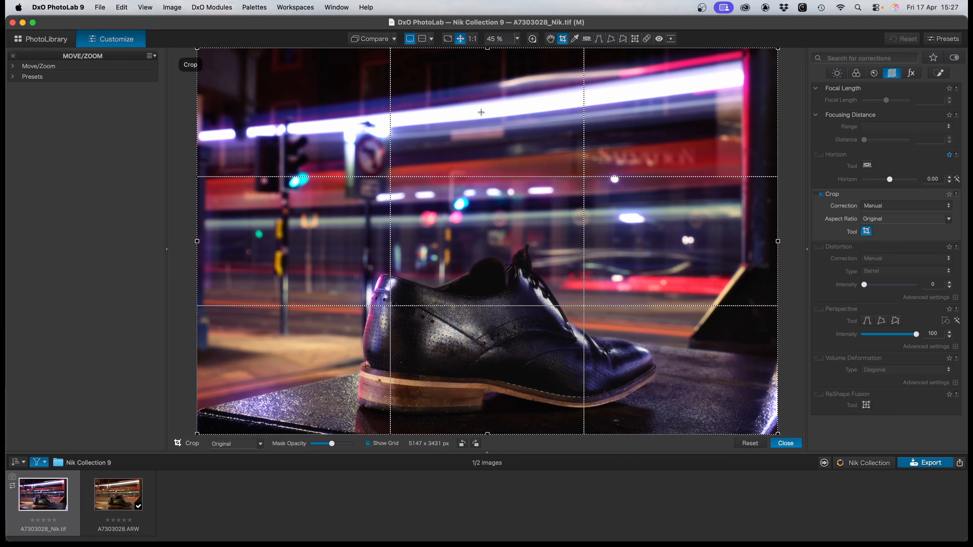
left_click_drag(195, 48, 215, 59)
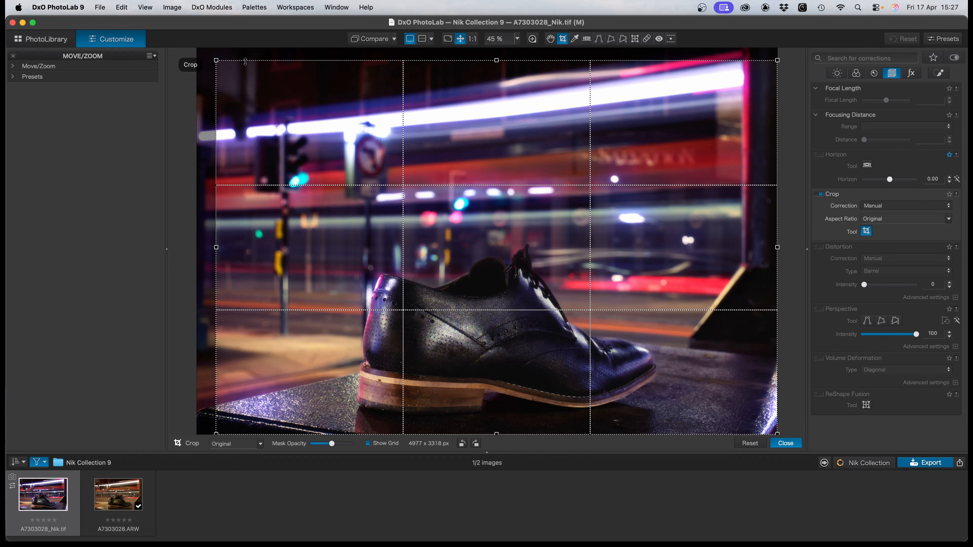
left_click_drag(477, 174, 478, 160)
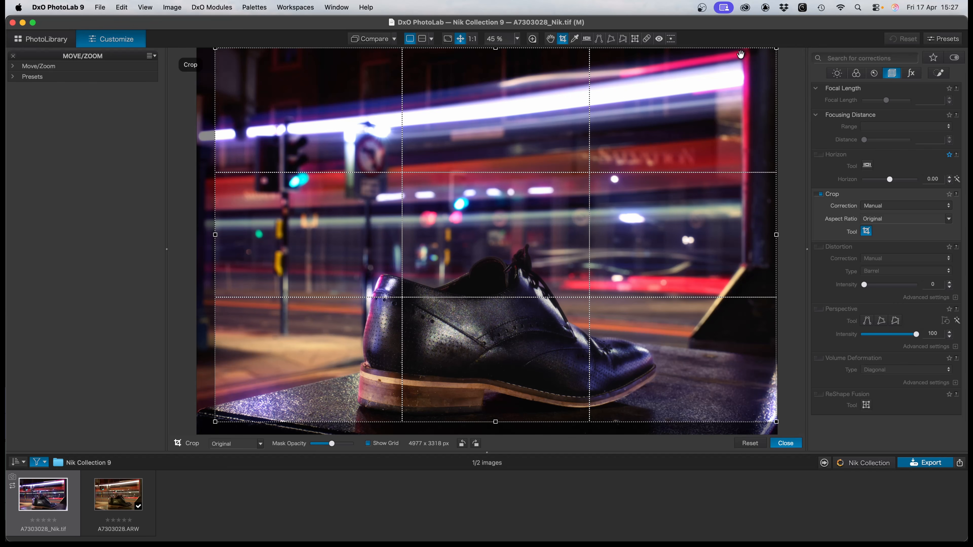
left_click_drag(776, 422, 772, 418)
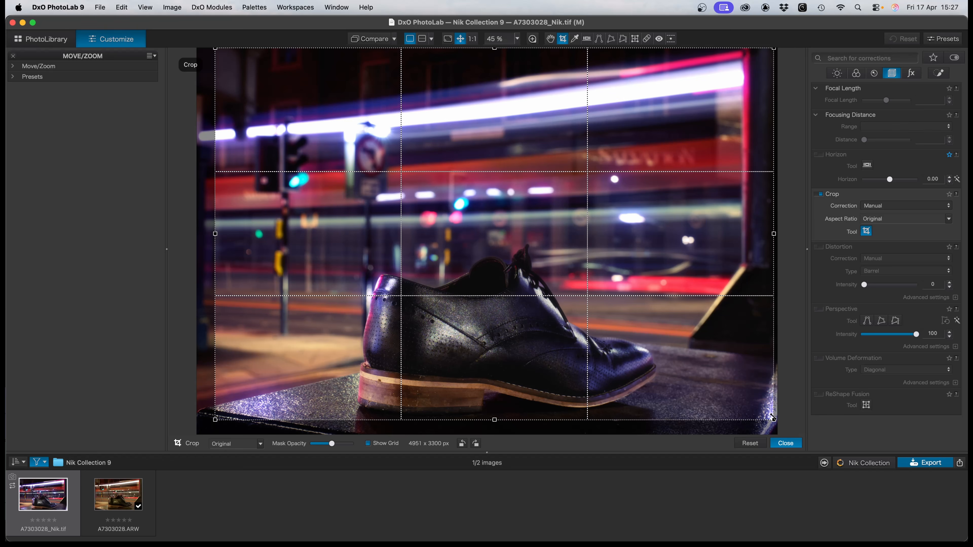
left_click_drag(267, 405, 343, 378)
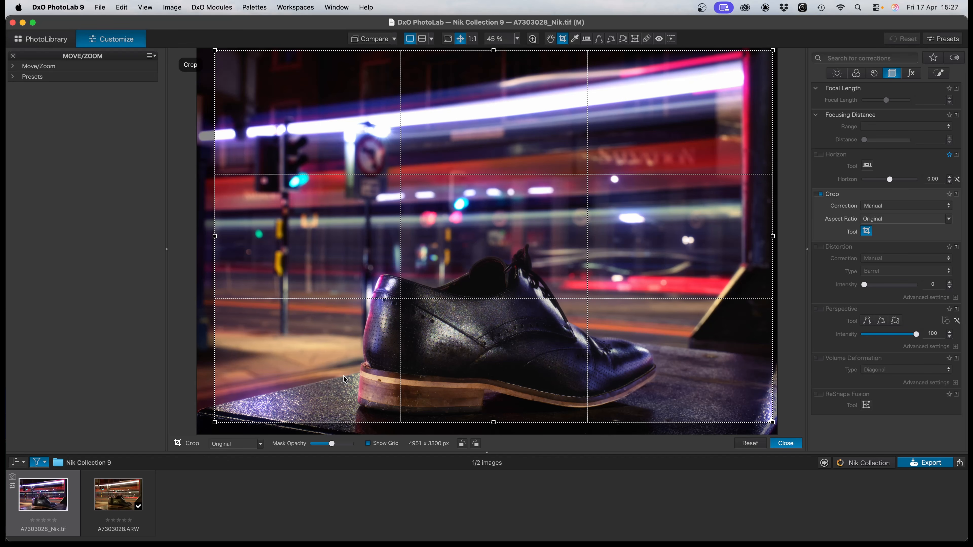
key("Return")
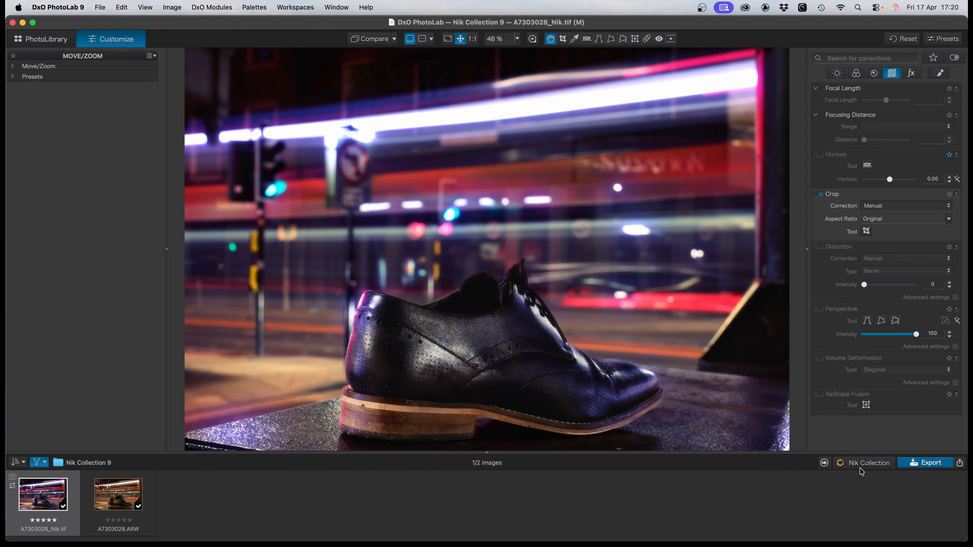
- Open the cropped photo in Nik 9 Analog Efex and add a Double Exposure filter with the night traffic scene as second image
left_click(857, 463)
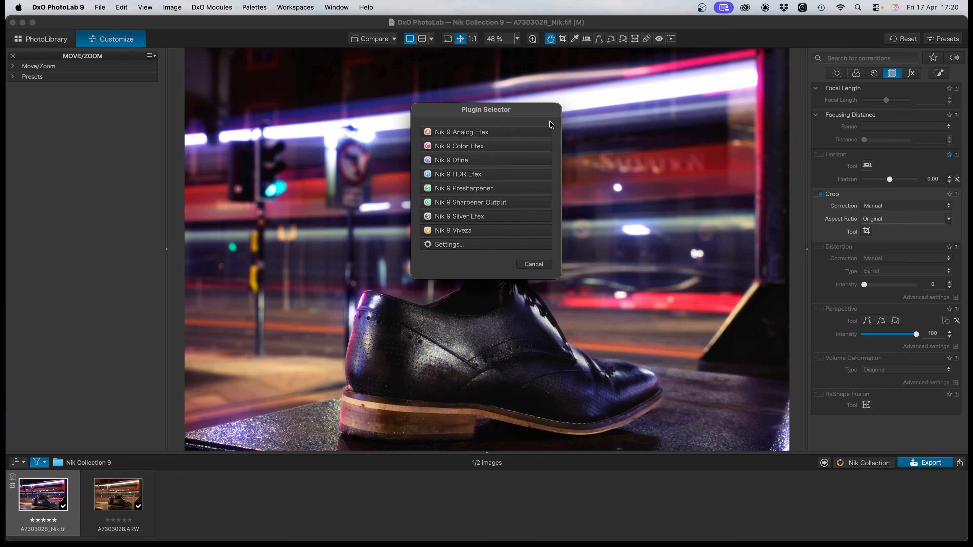
left_click(474, 133)
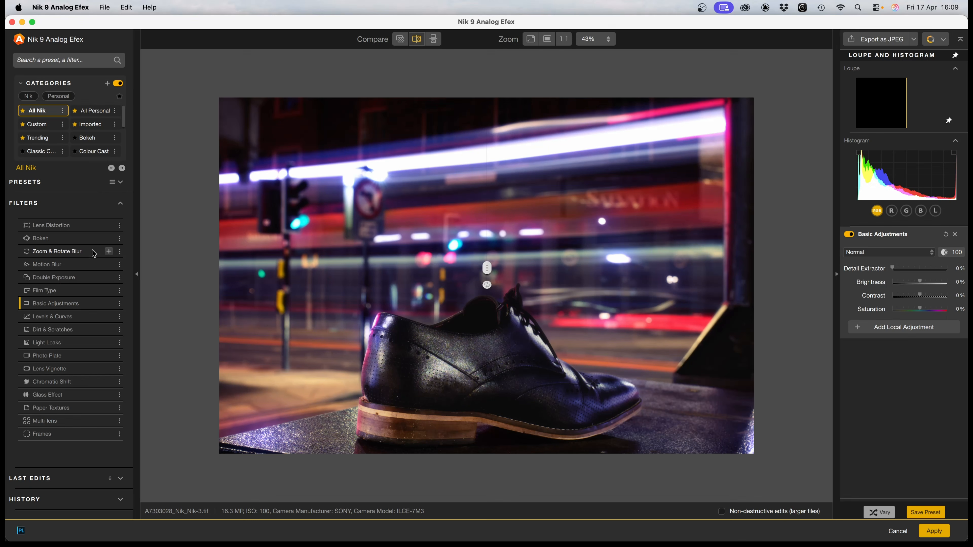
left_click(109, 278)
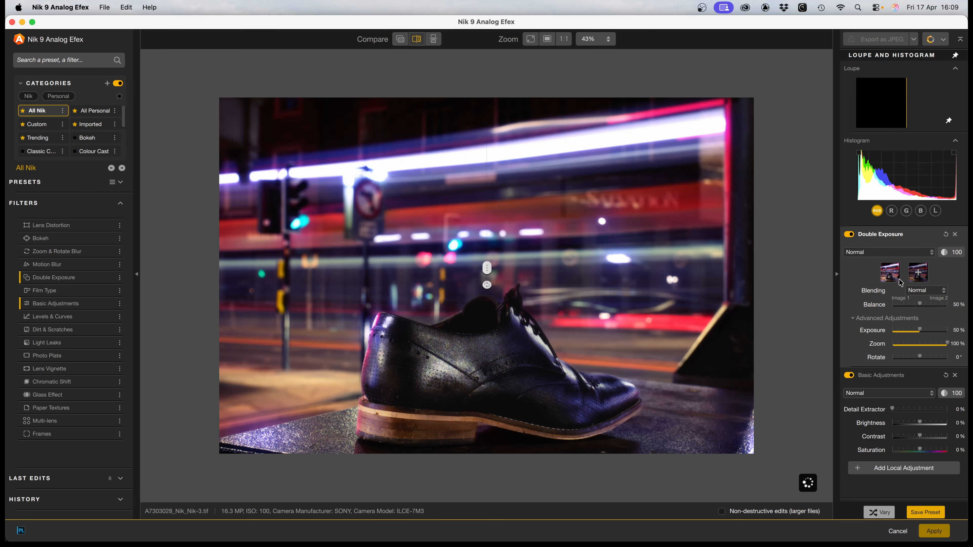
left_click(919, 274)
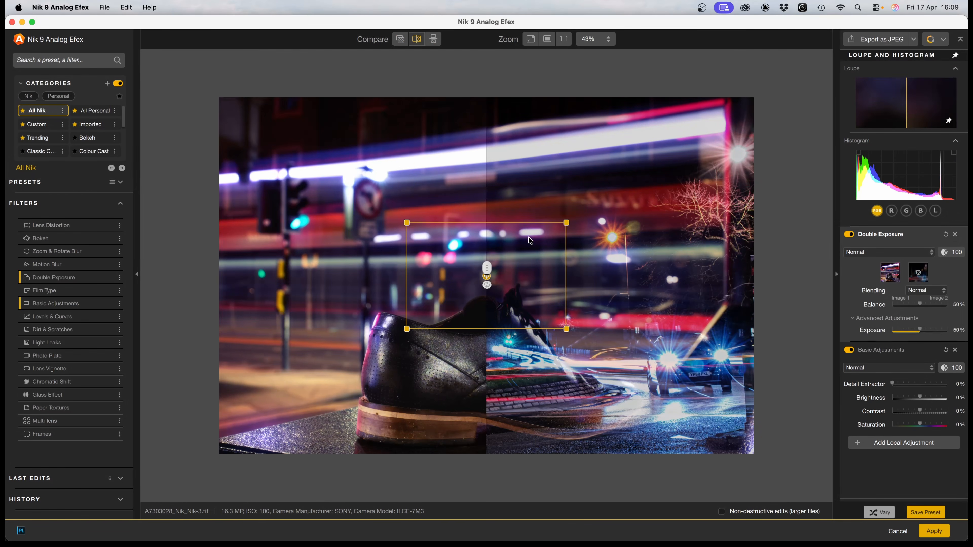
left_click_drag(486, 268, 216, 269)
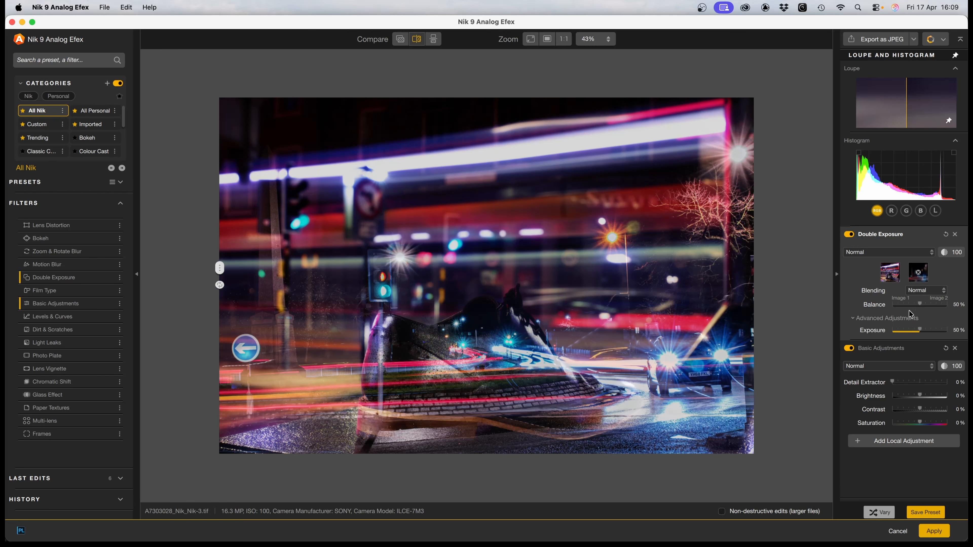
- Test the Double Exposure balance at 100% and 0%, and set it to 38%
left_click_drag(921, 306, 947, 305)
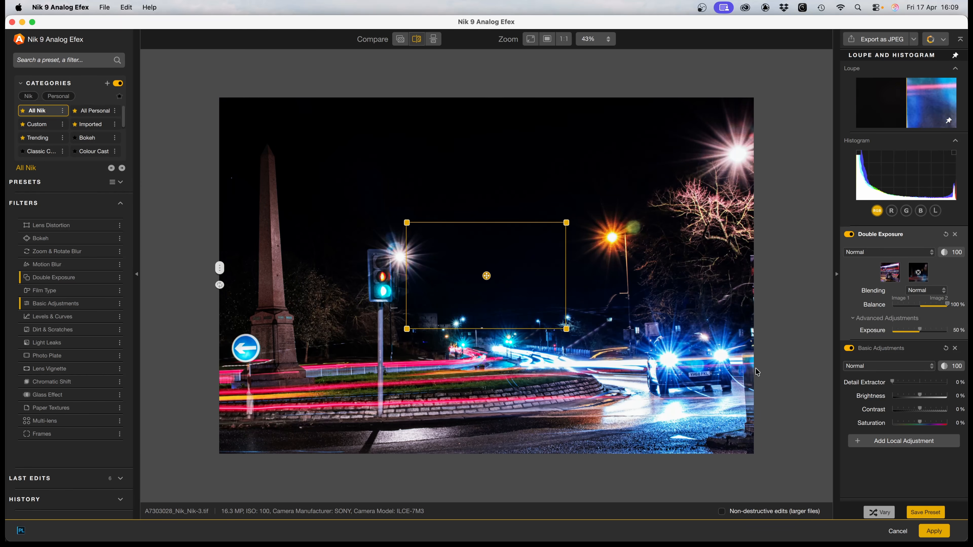
left_click_drag(943, 307, 885, 307)
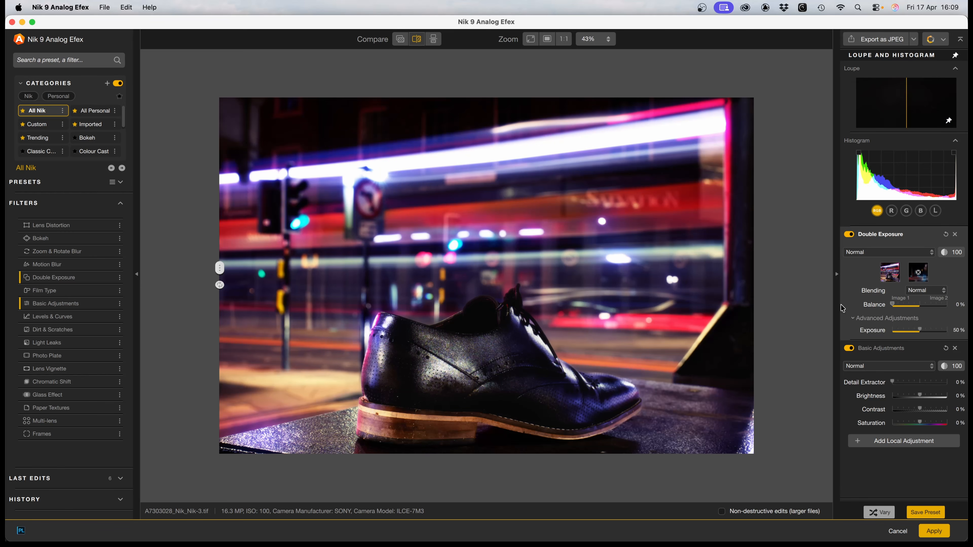
mouse_move(893, 306)
left_mouse_down()
mouse_move(925, 306)
mouse_move(909, 307)
left_mouse_up()
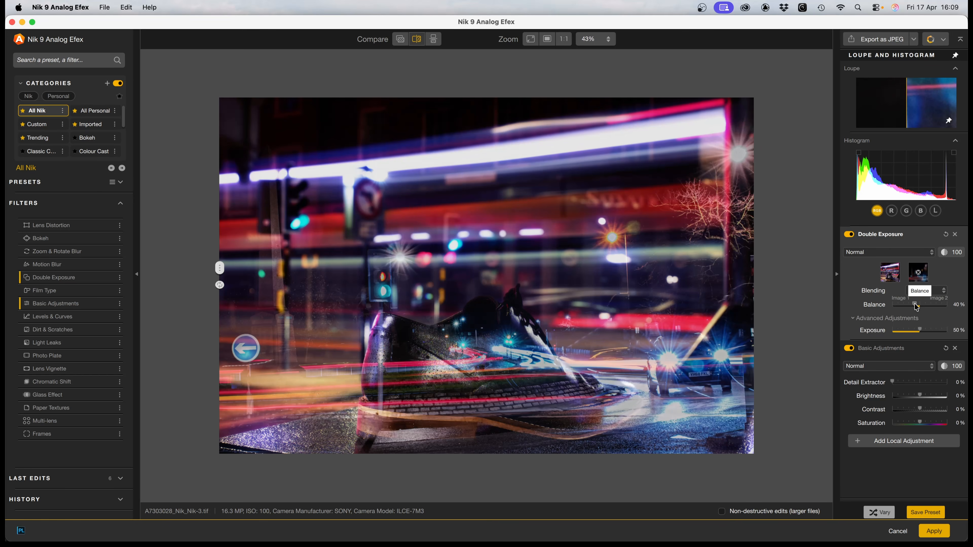
- Enlarge the overlaid traffic image to about 105%, rotate it slightly clockwise, and shift it a little up and to the right
mouse_move(537, 456)
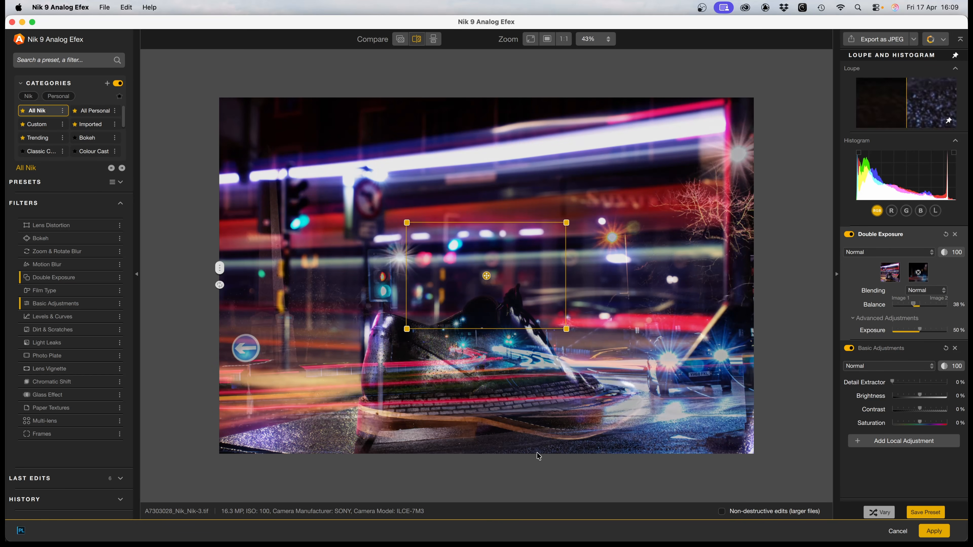
left_click_drag(520, 333, 566, 333)
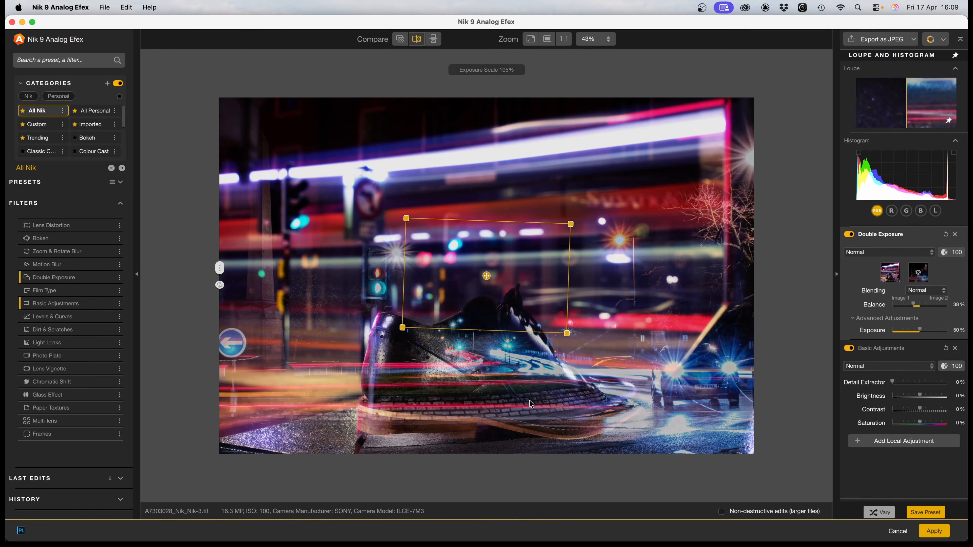
left_click_drag(486, 276, 493, 273)
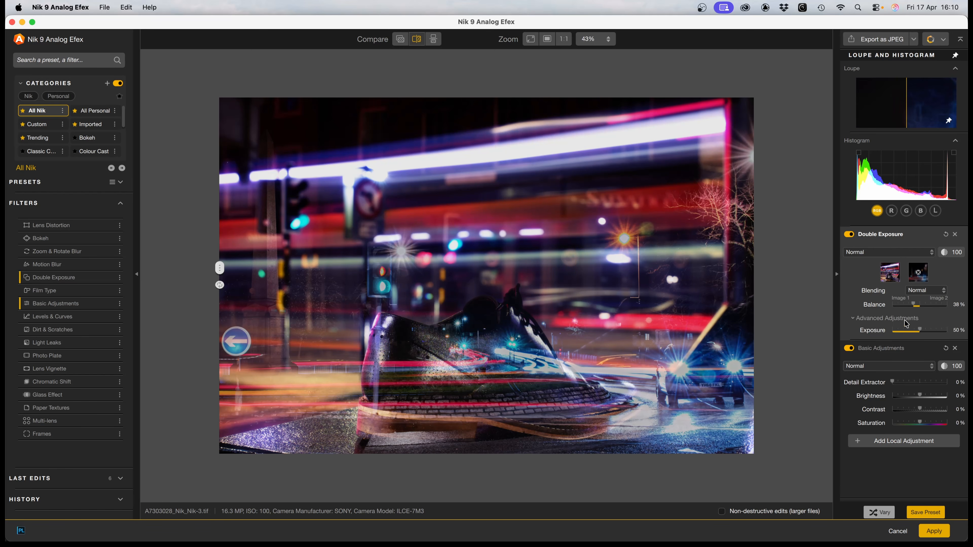
- Lower the Double Exposure balance to 28% and apply the Analog Efex edit
left_click(913, 305)
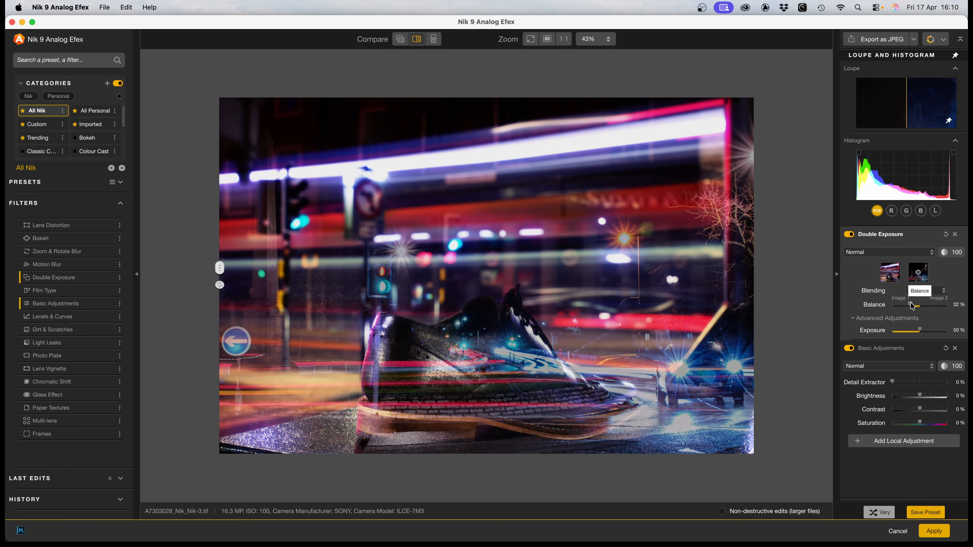
left_click_drag(909, 303, 907, 302)
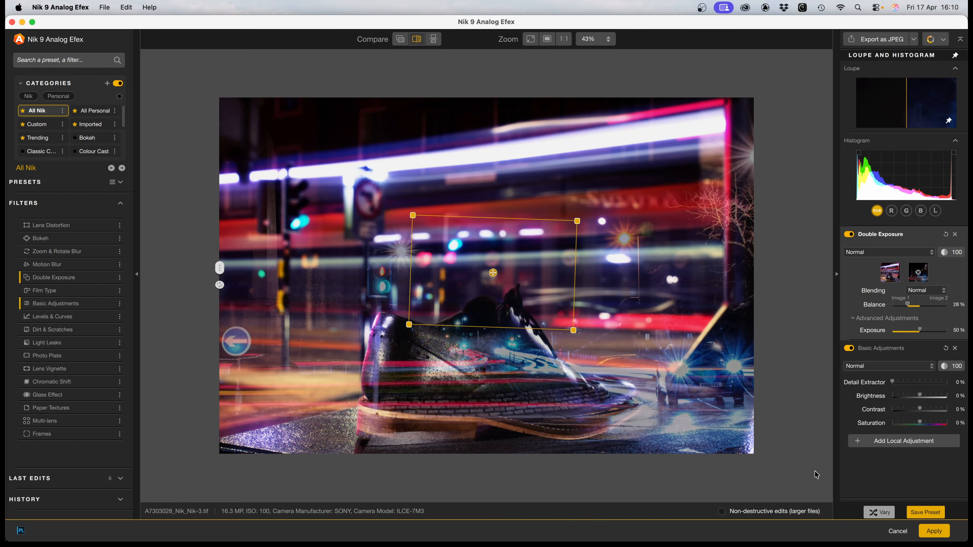
left_click(930, 533)
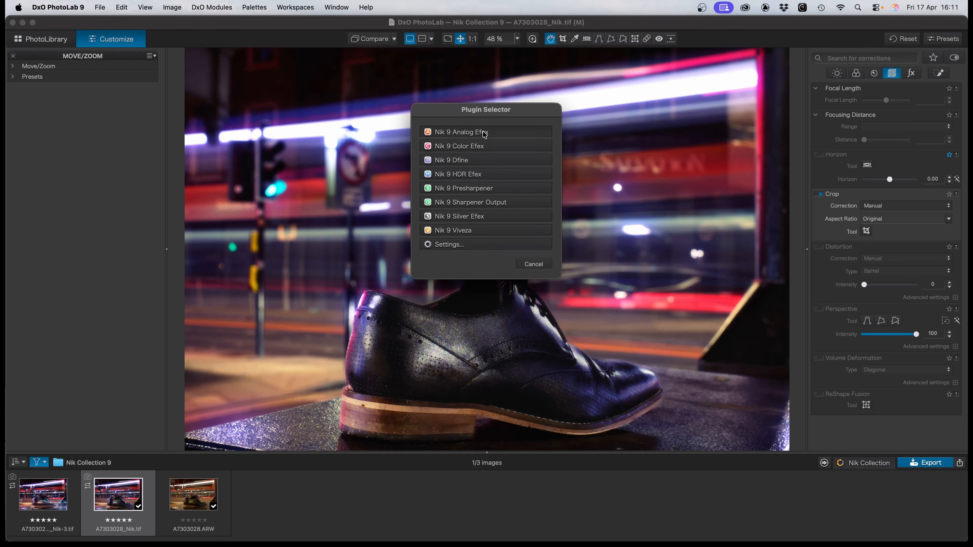
- Open A7303028_Nik.tif in Nik 9 Analog Efex and add a Chromatic Shift filter at a 52° angle across the whole photo
key("Escape")
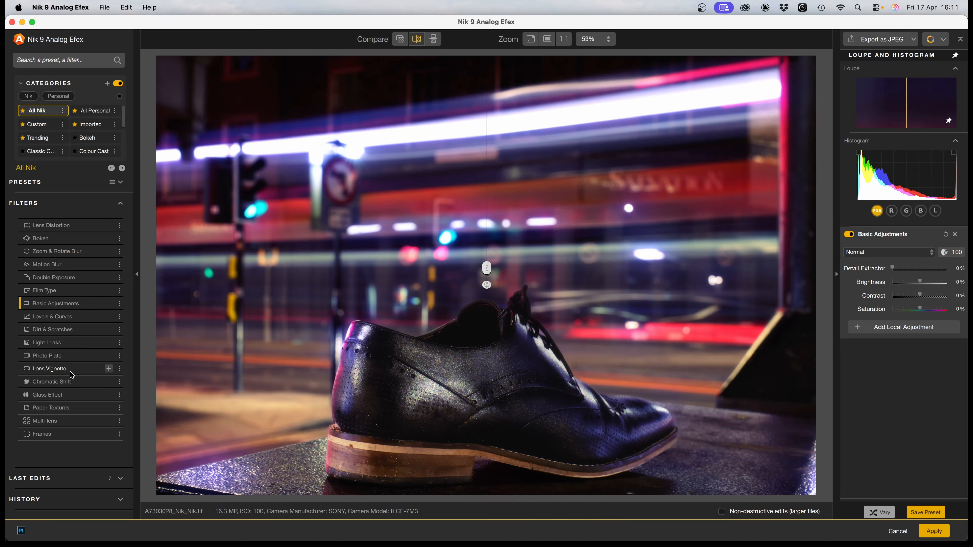
left_click(65, 381)
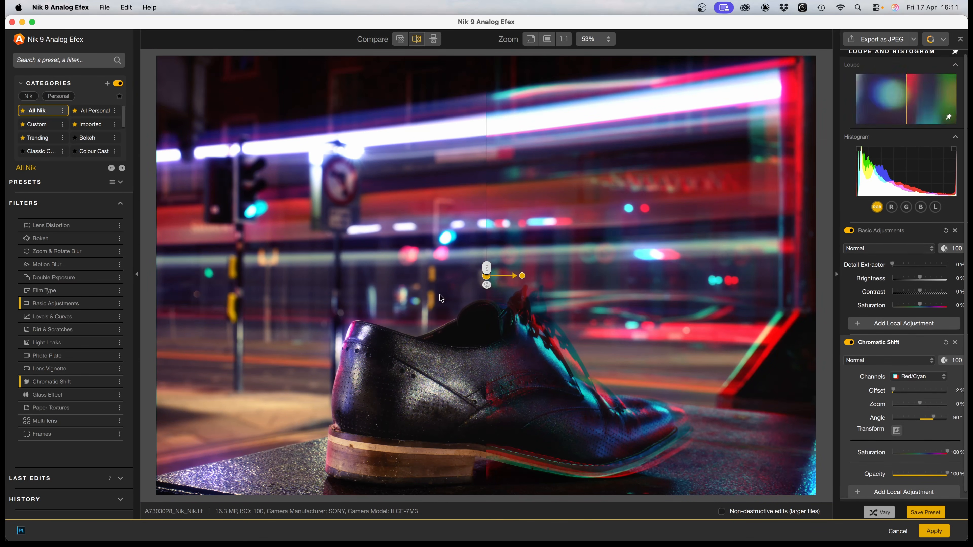
left_click_drag(486, 268, 122, 264)
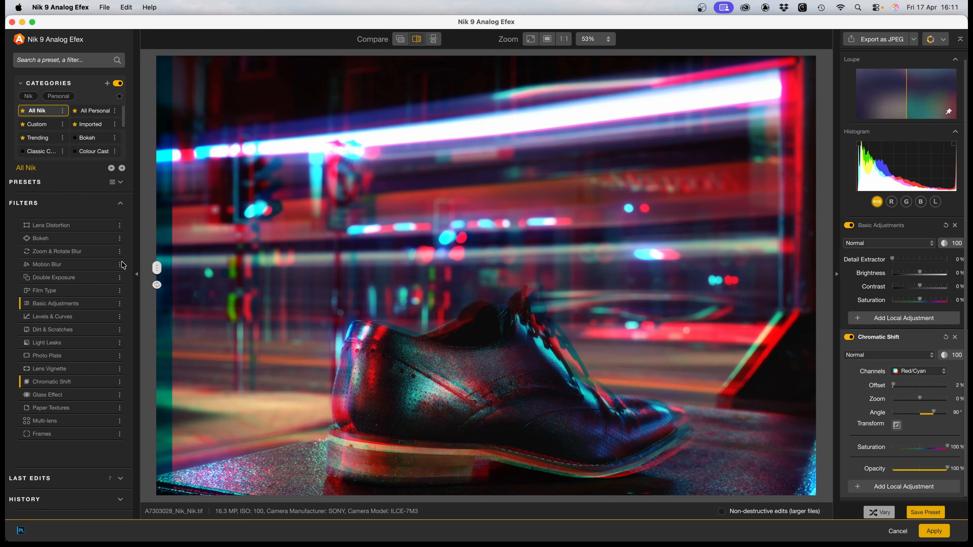
left_click_drag(526, 276, 513, 254)
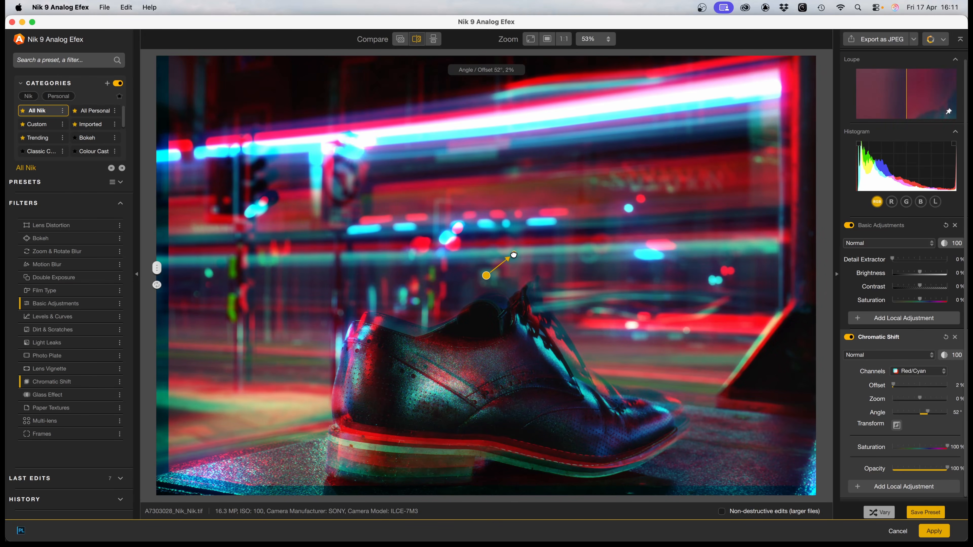
- Try the Green/Magenta and Blue/Yellow channels for the Chromatic Shift, and switch back to Red/Cyan
left_click(910, 371)
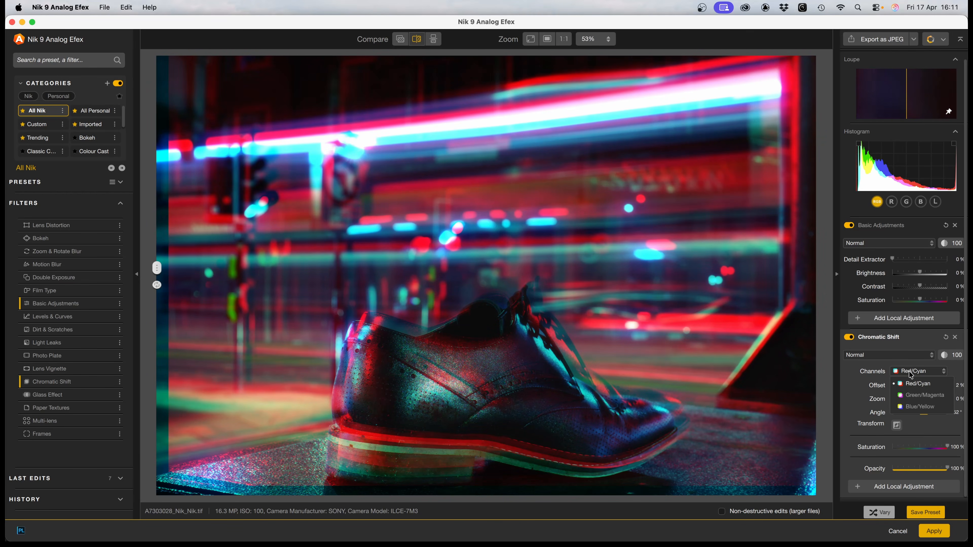
left_click(920, 394)
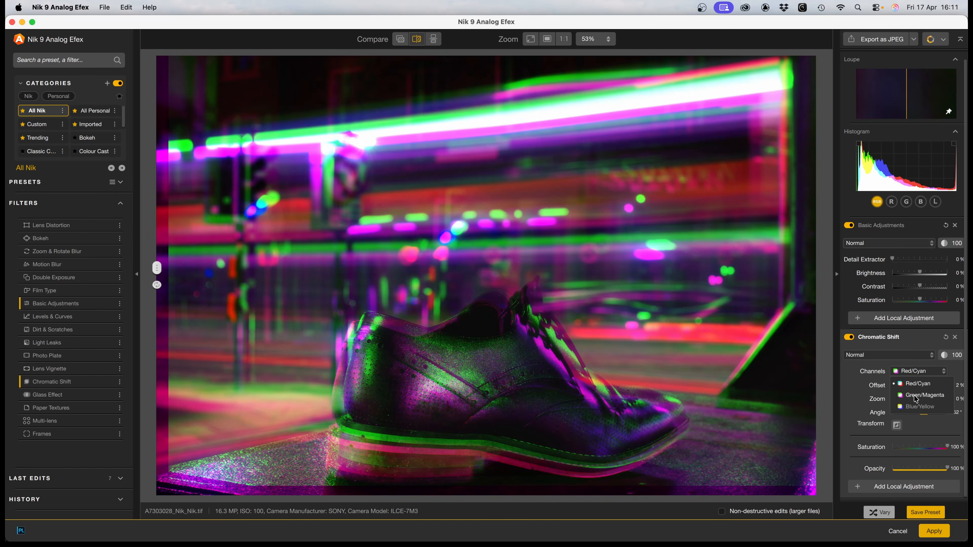
left_click(914, 372)
left_click(911, 408)
left_click(908, 374)
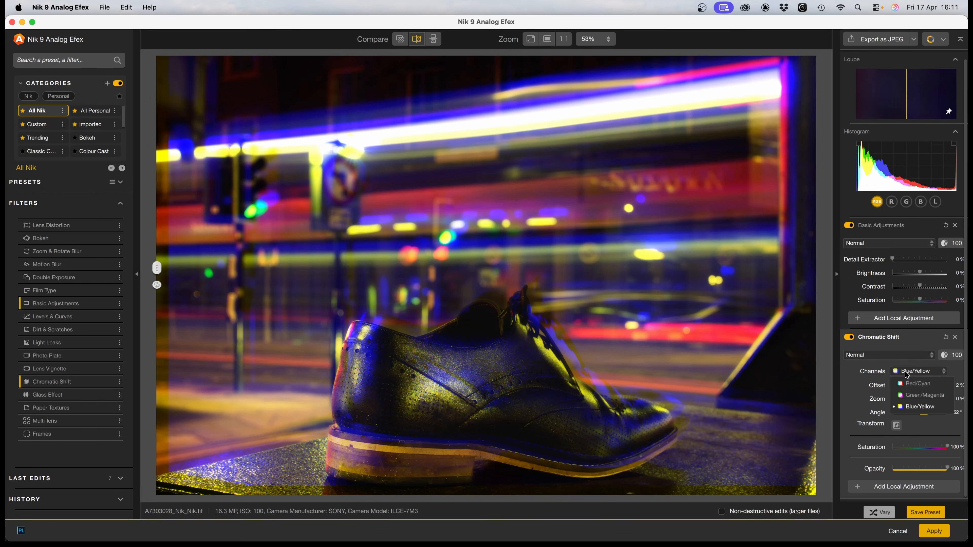
left_click(909, 385)
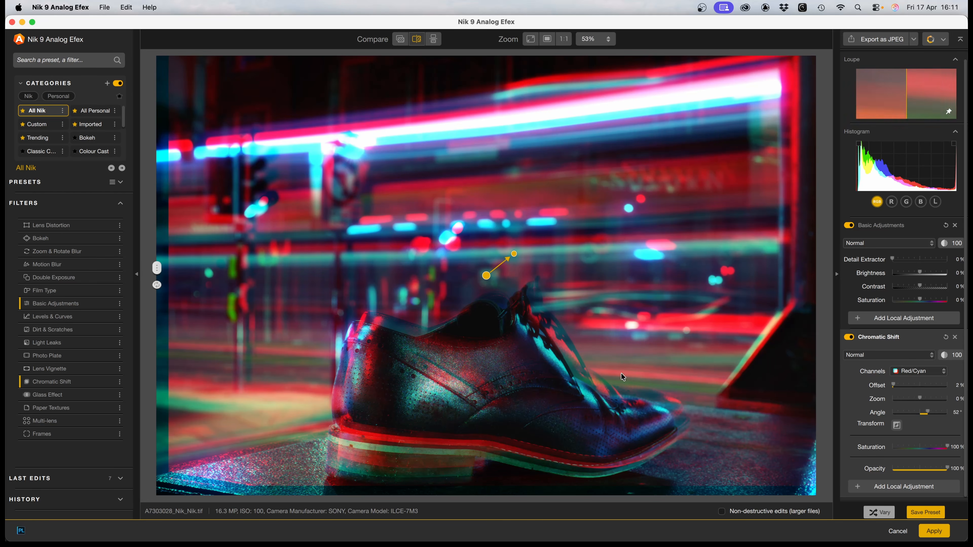
- Mask the shoe with Object Selection in the Chromatic Shift filter and invert the mask so the shift affects only the background
left_click(858, 488)
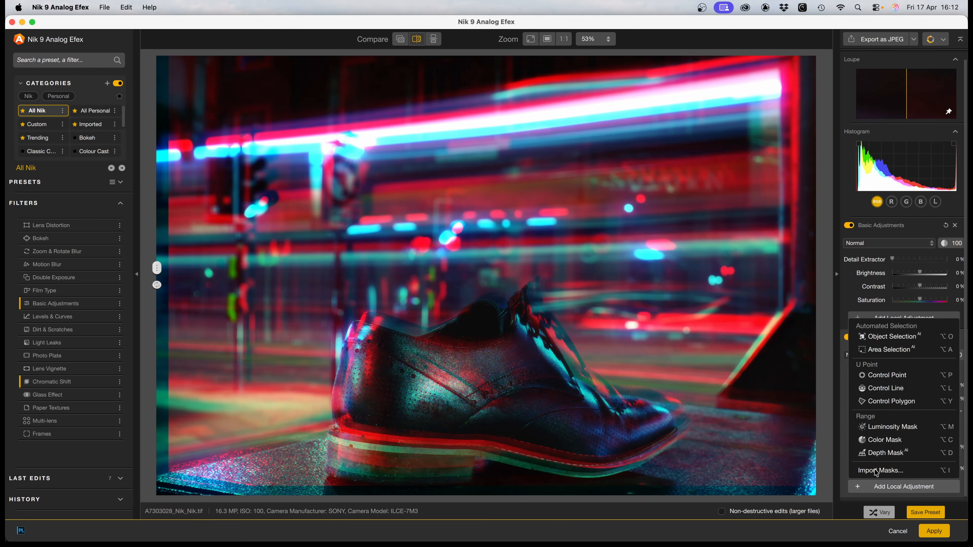
left_click(888, 337)
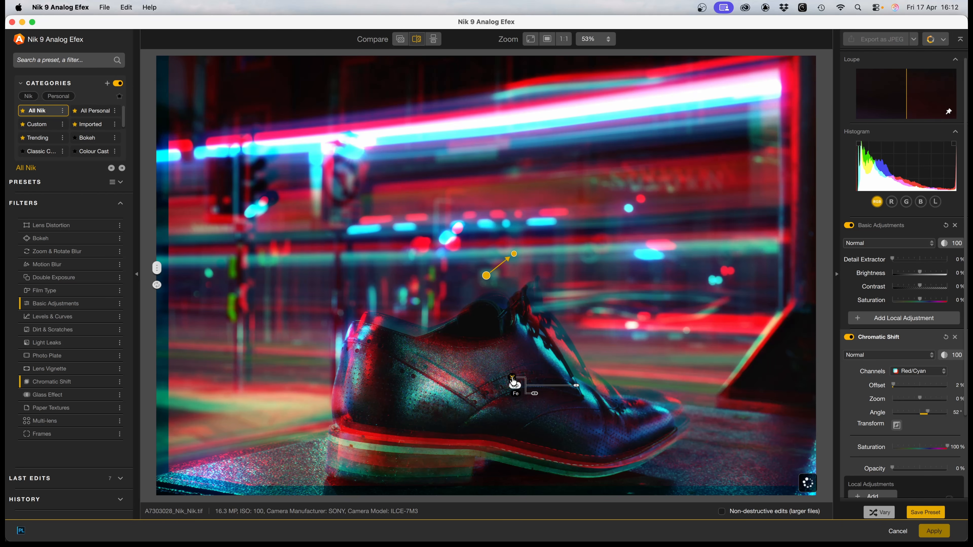
mouse_move(514, 254)
left_mouse_down()
mouse_move(494, 251)
mouse_move(443, 275)
mouse_move(437, 297)
mouse_move(465, 305)
mouse_move(521, 290)
mouse_move(525, 265)
left_mouse_up()
scroll(868, 403, "down", 5)
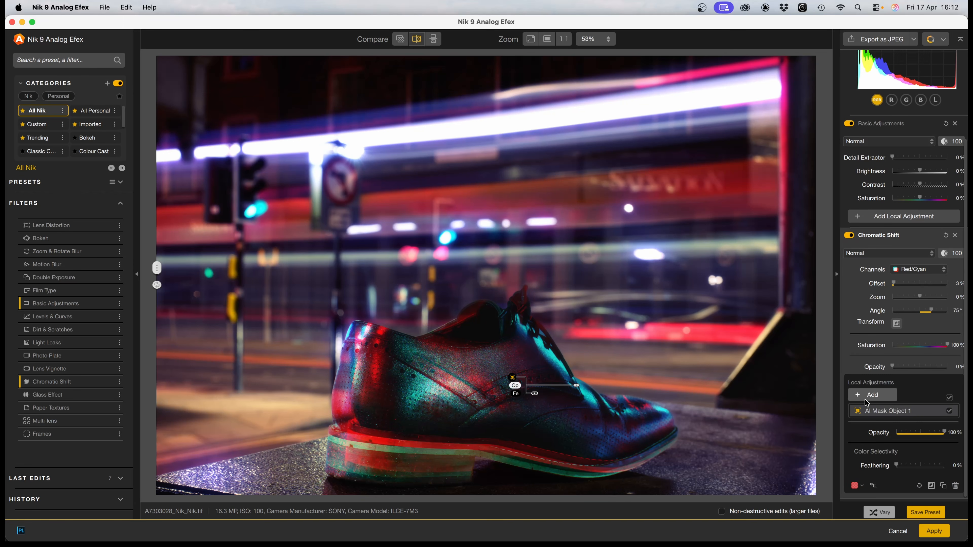
left_click(931, 486)
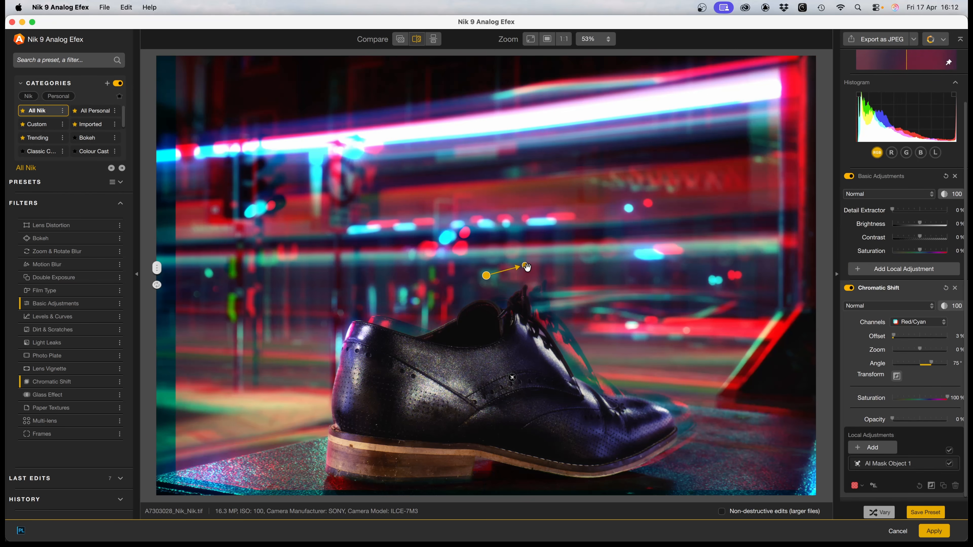
- Adjust the Chromatic Shift to 3% offset, 12% zoom and a 54° angle
left_click_drag(526, 265, 527, 252)
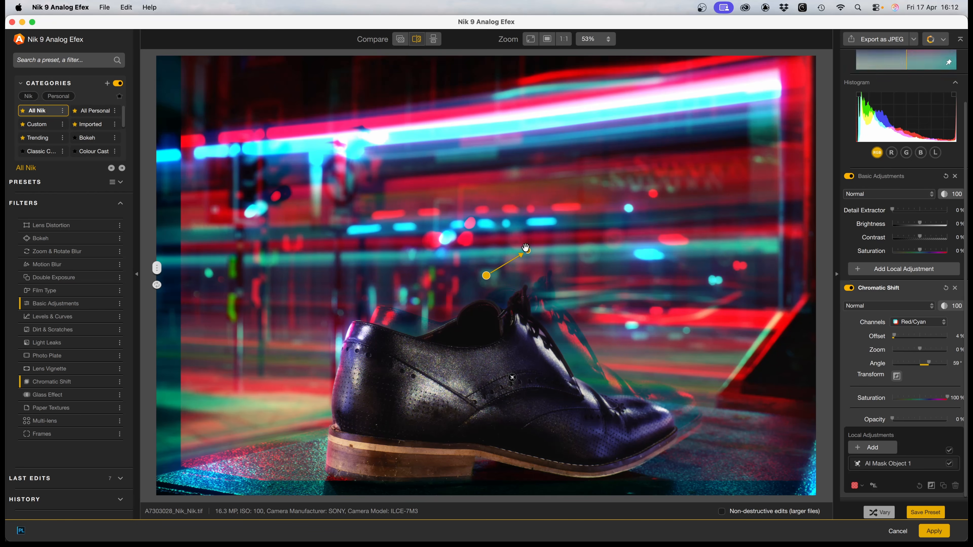
left_click_drag(527, 250, 526, 252)
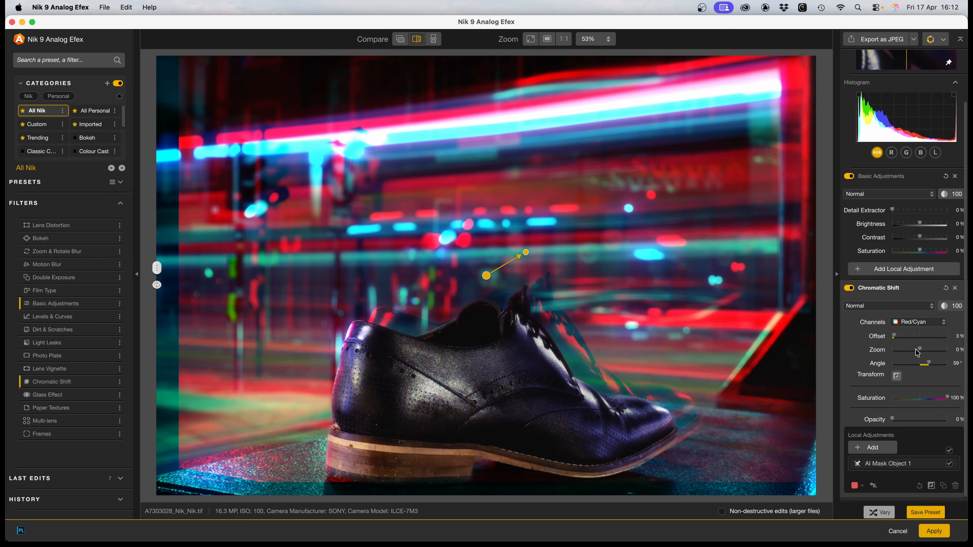
left_click_drag(920, 351, 925, 352)
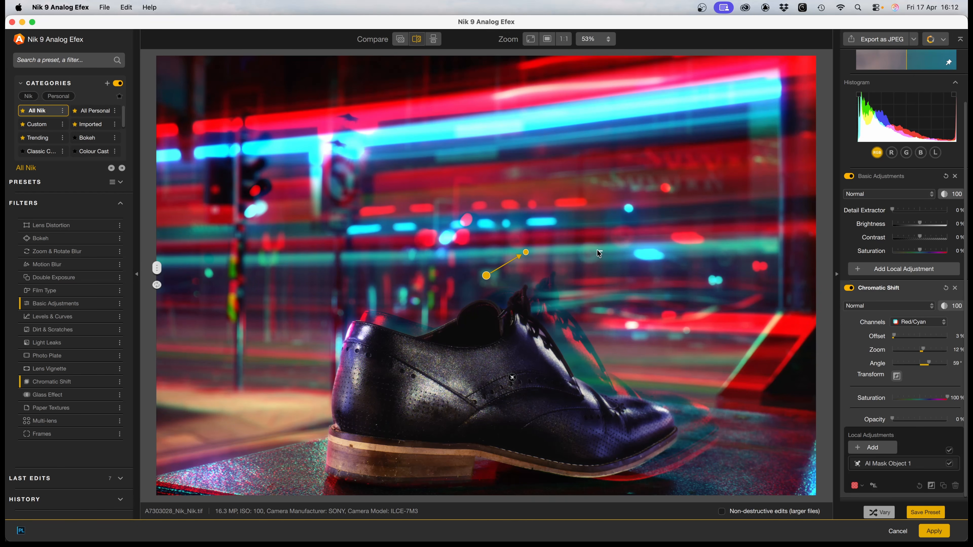
mouse_move(526, 252)
left_mouse_down()
mouse_move(517, 251)
mouse_move(525, 248)
left_mouse_up()
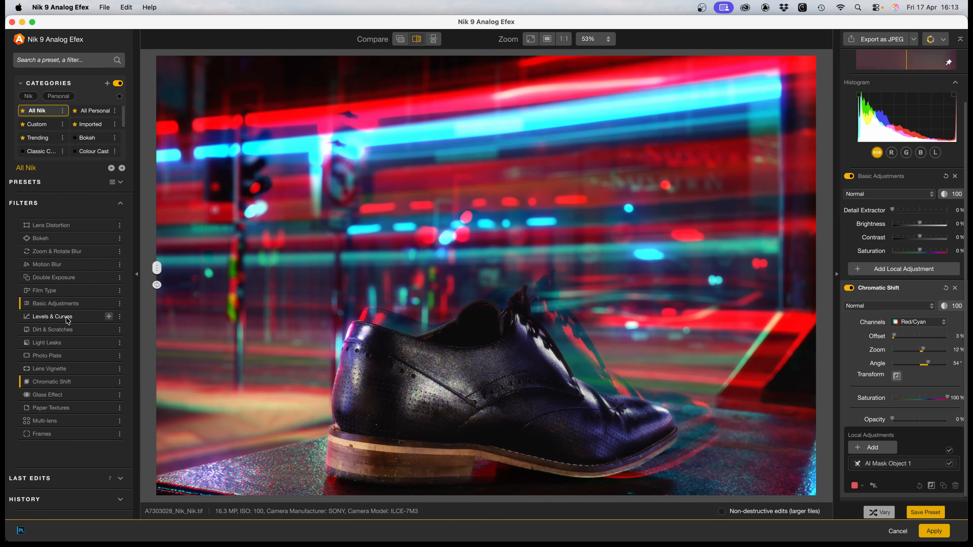
- Add a Double Exposure filter with Car Edit 1.jpg as second image, and close Analog Efex without saving
left_click(109, 277)
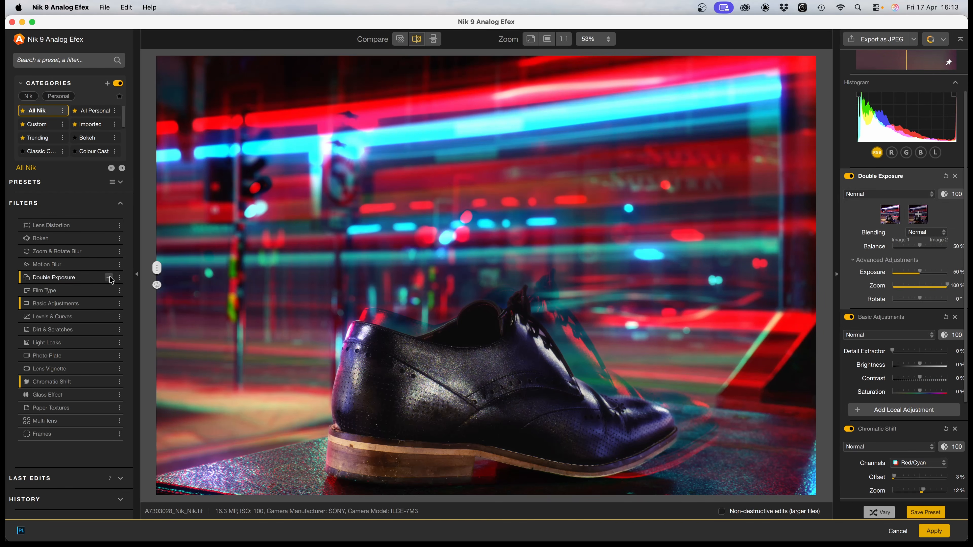
scroll(882, 354, "down", 5)
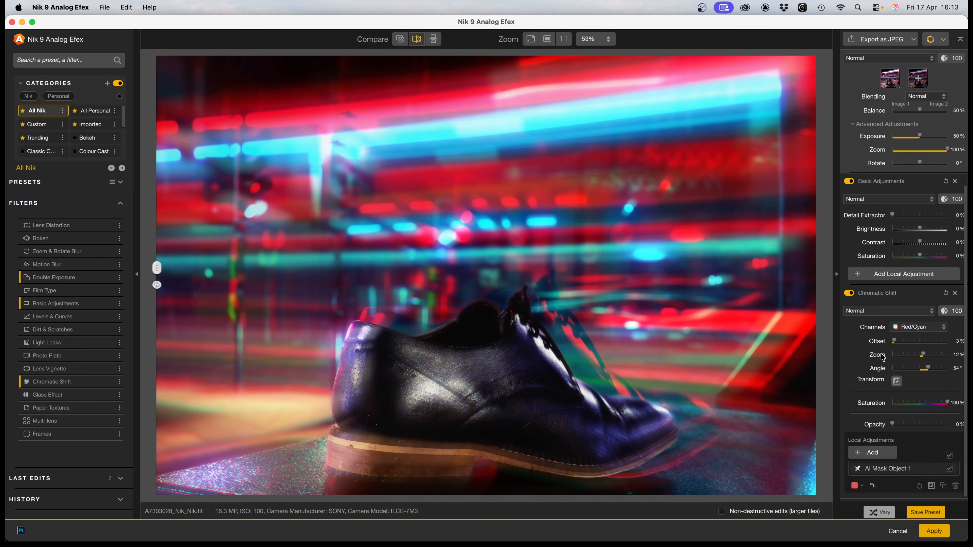
scroll(882, 357, "up", 6)
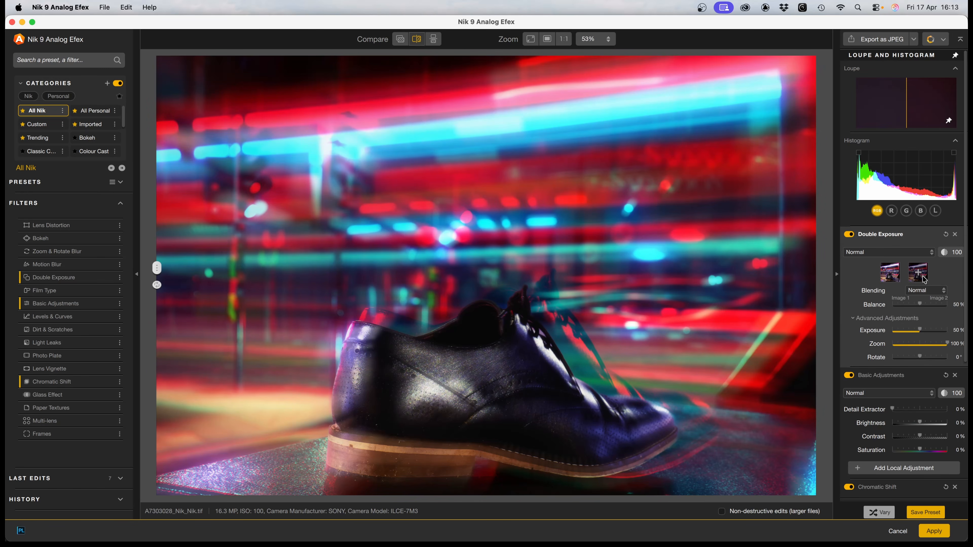
left_click(921, 274)
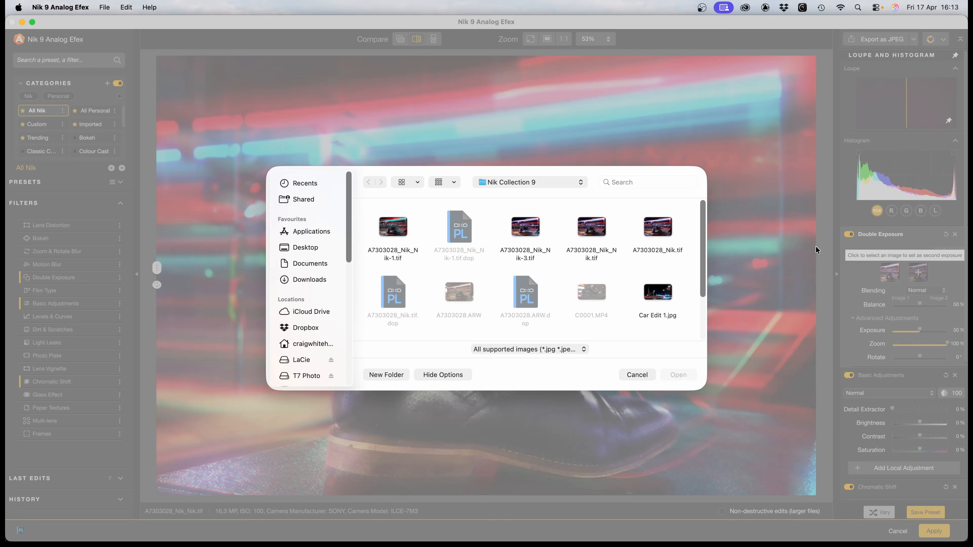
left_click(659, 292)
left_click(686, 375)
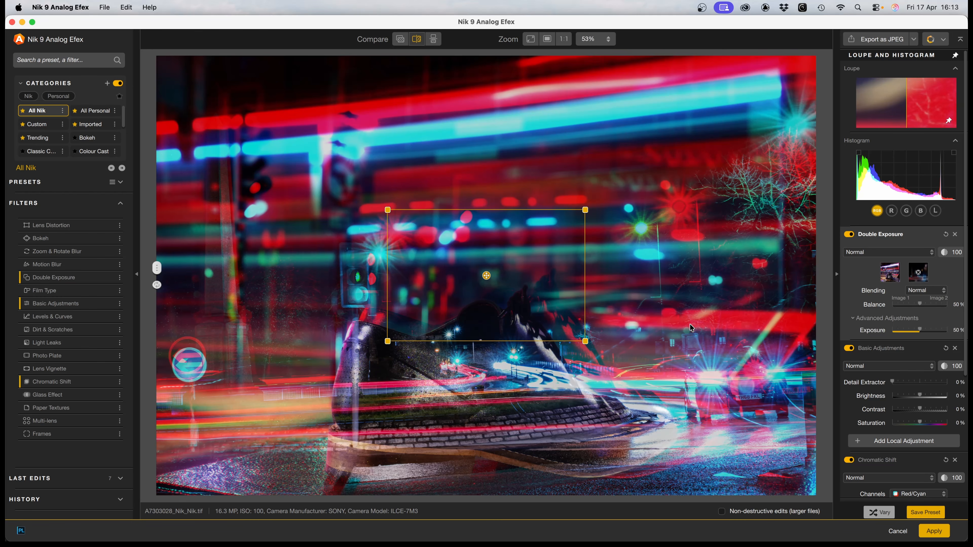
left_click(899, 532)
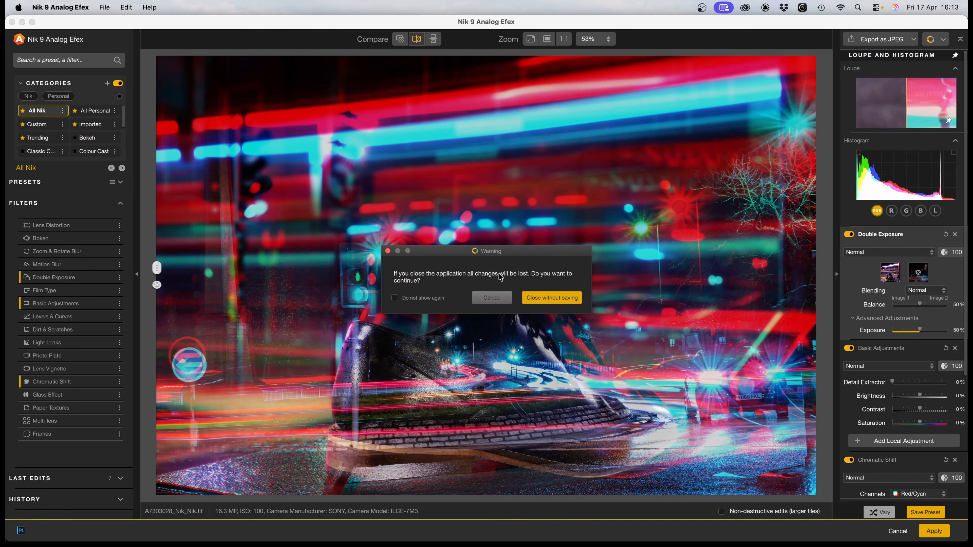
left_click(538, 301)
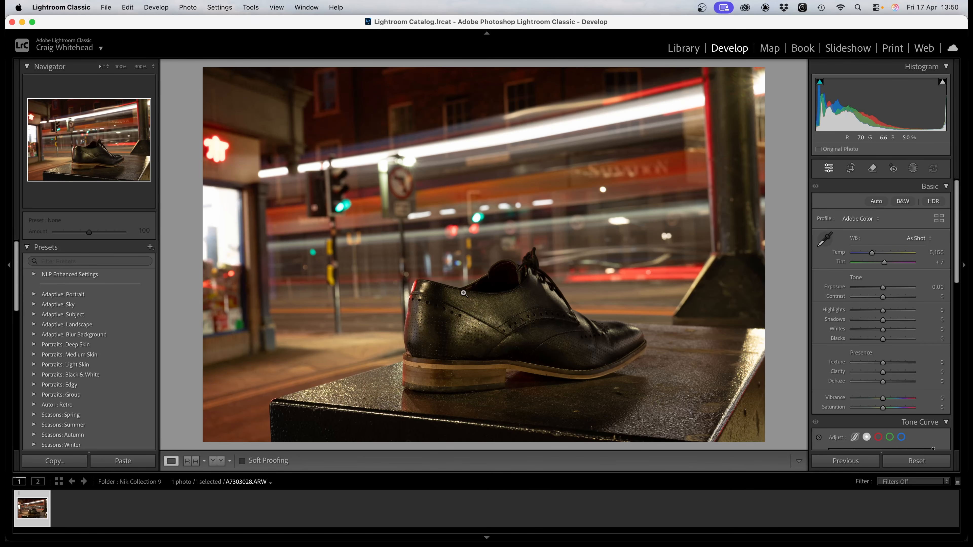
- In Lightroom Classic, cool A7303028.ARW slightly and shape a gentle S-curve with raised highlights and a shadow point at input 41, output 35
left_click_drag(872, 255, 867, 255)
scroll(877, 276, "down", 1)
scroll(888, 295, "down", 10)
left_click_drag(898, 336, 896, 326)
left_click_drag(843, 391, 844, 392)
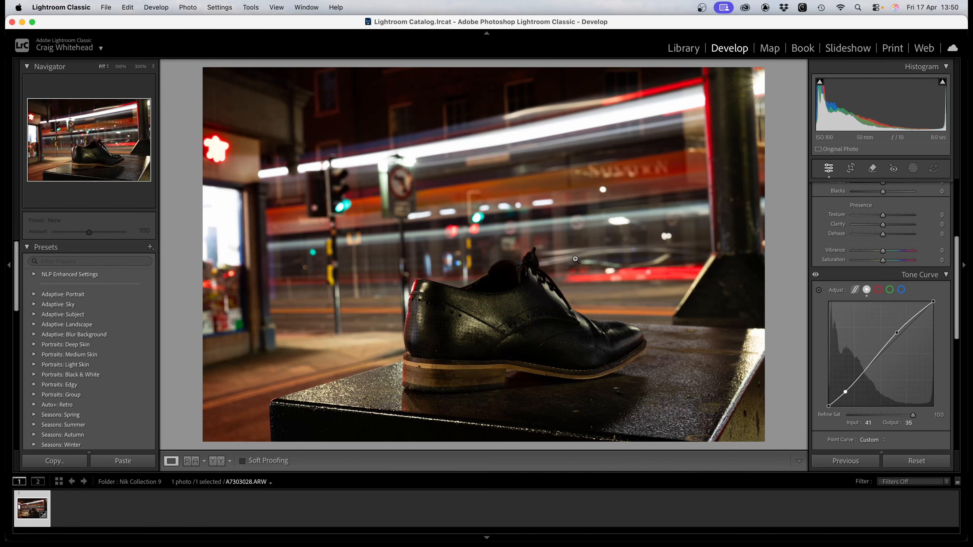
- Send A7303028.ARW to Nik 9 Silver Efex and shift the before/after split to the traffic light, showing the whole shoe in black and white
right_click(29, 520)
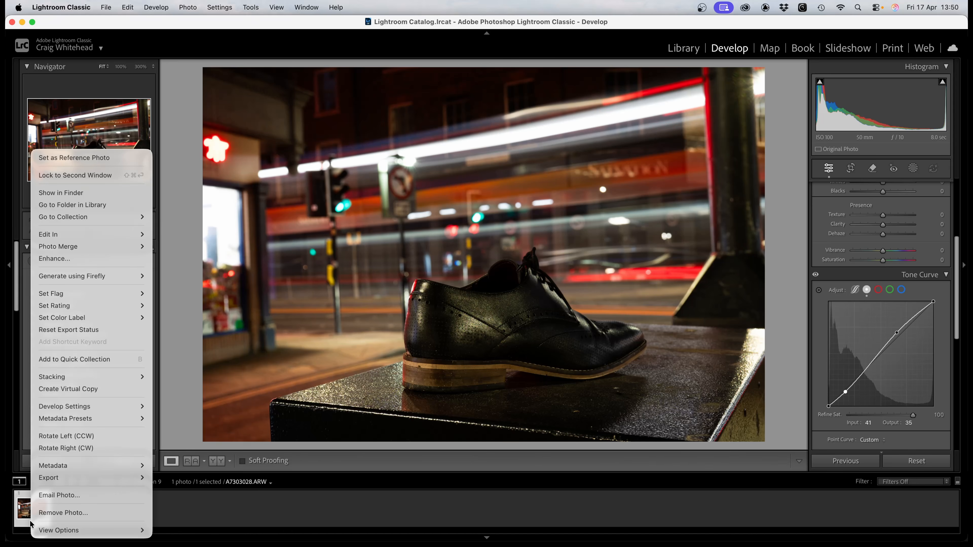
mouse_move(69, 238)
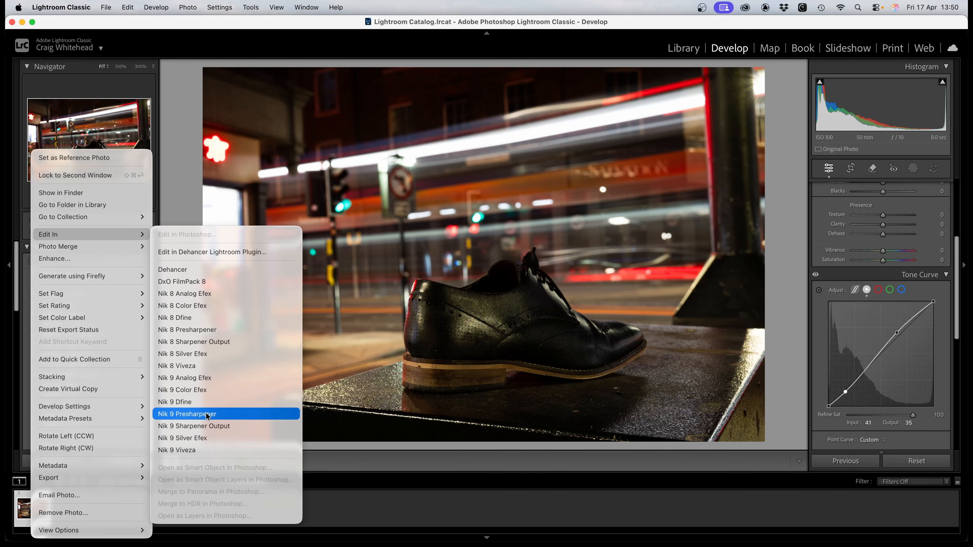
left_click(188, 438)
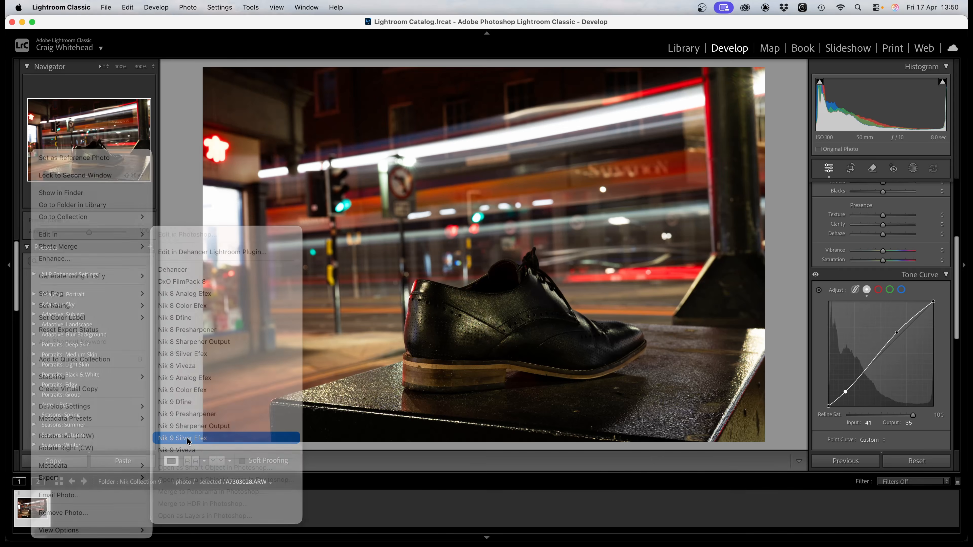
left_click(586, 331)
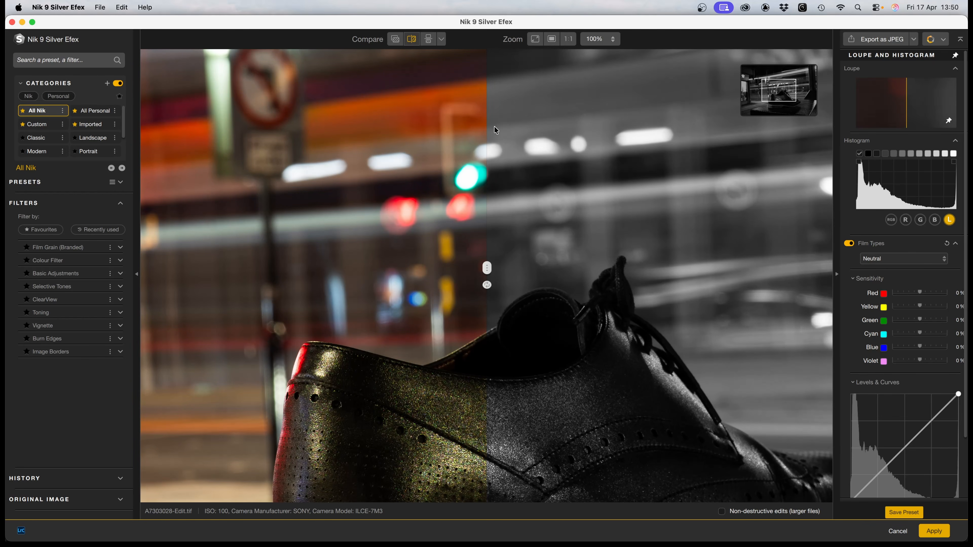
scroll(496, 225, "down", 5)
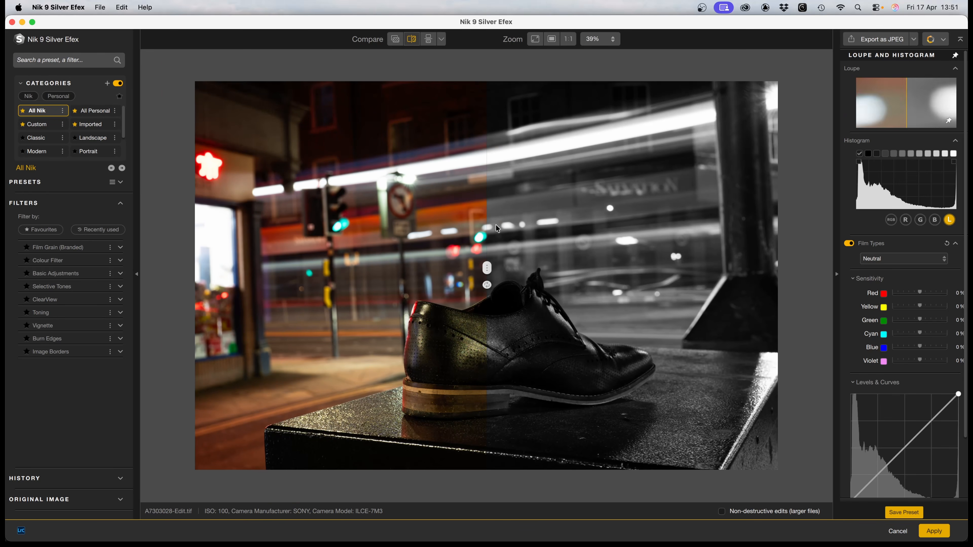
left_click_drag(487, 269, 316, 297)
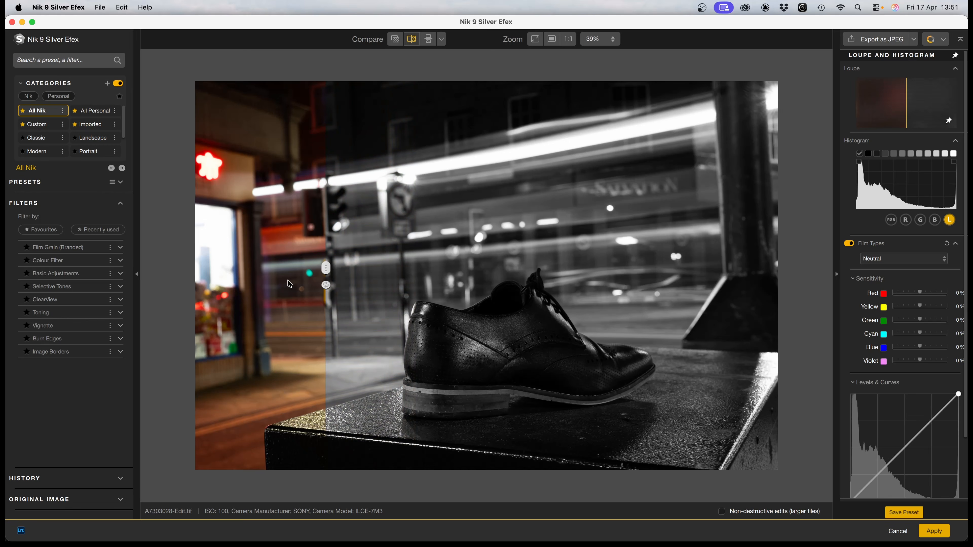
- Apply the 002 Overexposed (EV +1) preset to the black-and-white shoe photo
left_click(121, 183)
scroll(70, 252, "down", 2)
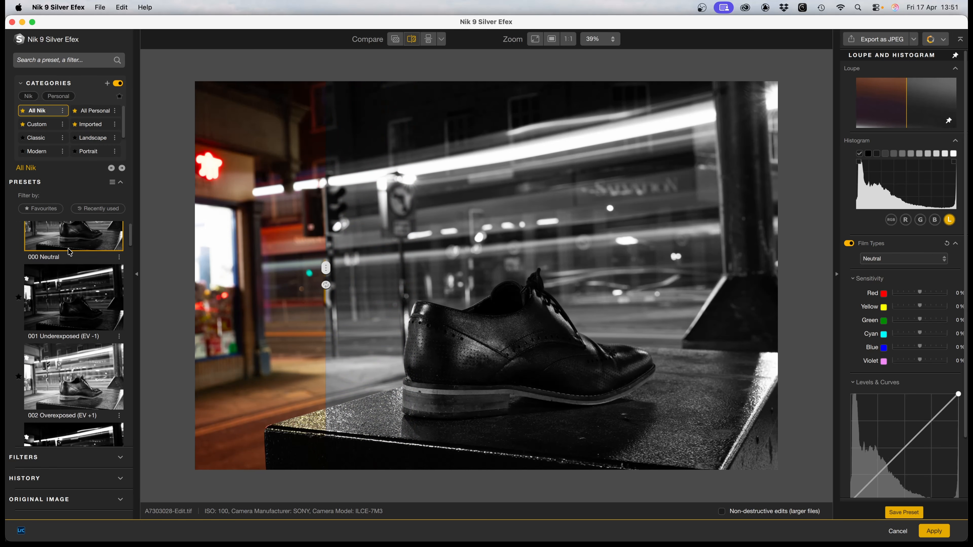
left_click(71, 367)
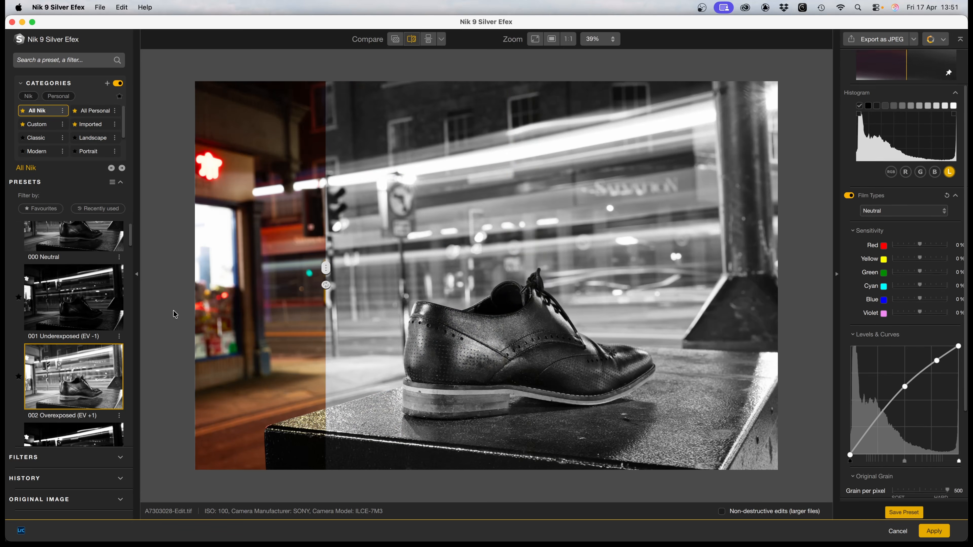
- Apply the 005 High Structure (harsh) preset and shift the before/after split to the photo's edge, showing the whole photo in black and white
left_click_drag(326, 269, 346, 273)
scroll(88, 286, "down", 2)
scroll(88, 286, "down", 5)
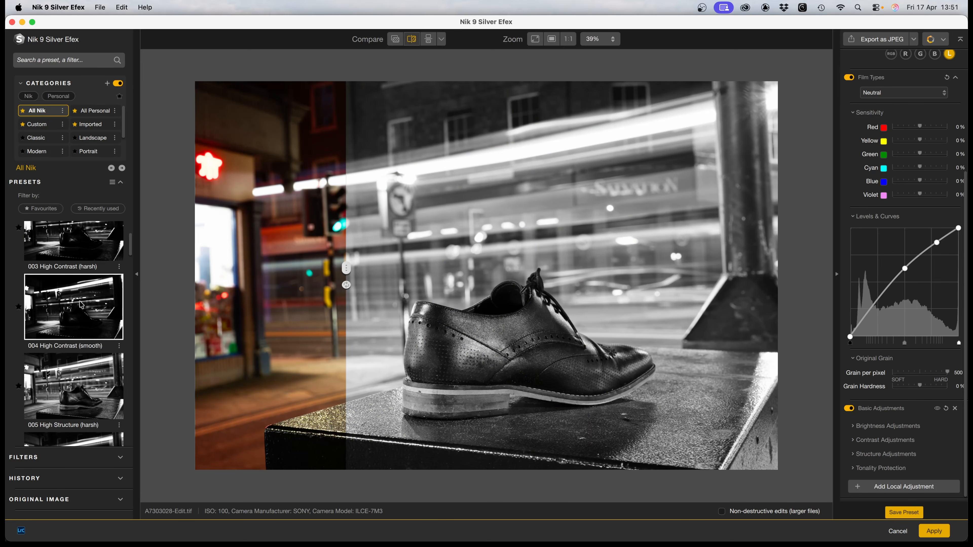
left_click(88, 268)
left_click_drag(346, 273, 390, 273)
left_click(102, 384)
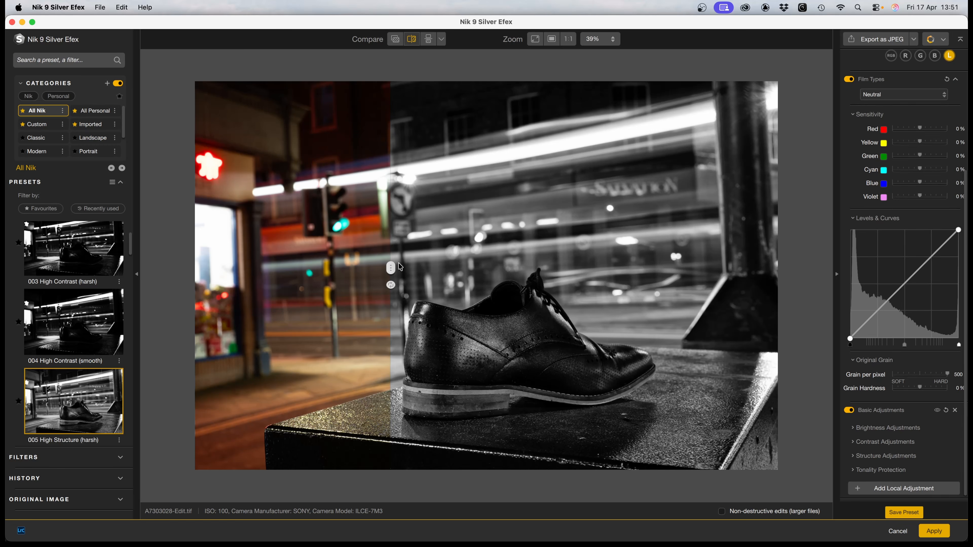
left_click_drag(391, 270, 195, 270)
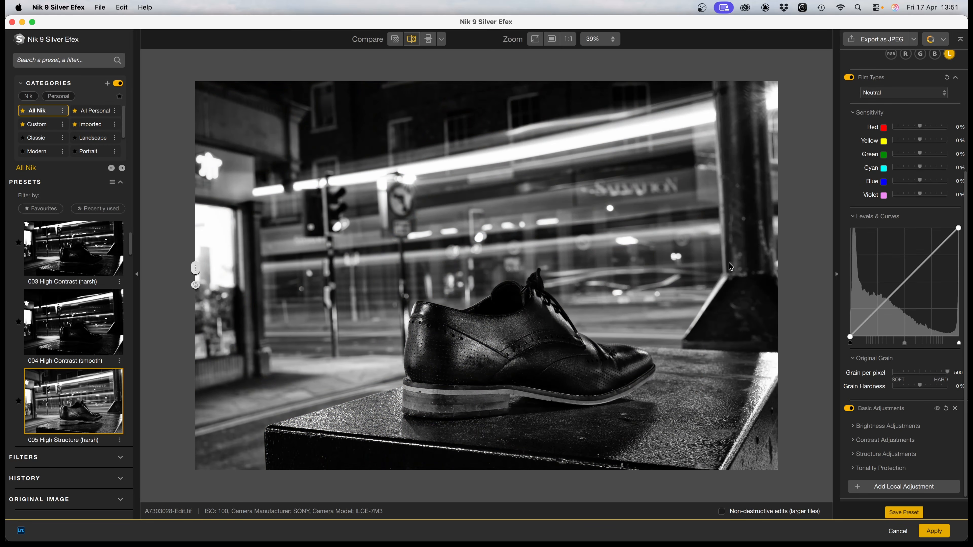
- Shape an S-curve with lowered shadows and raised highlights, and apply the Silver Efex edit back to Lightroom Classic
left_click(878, 313)
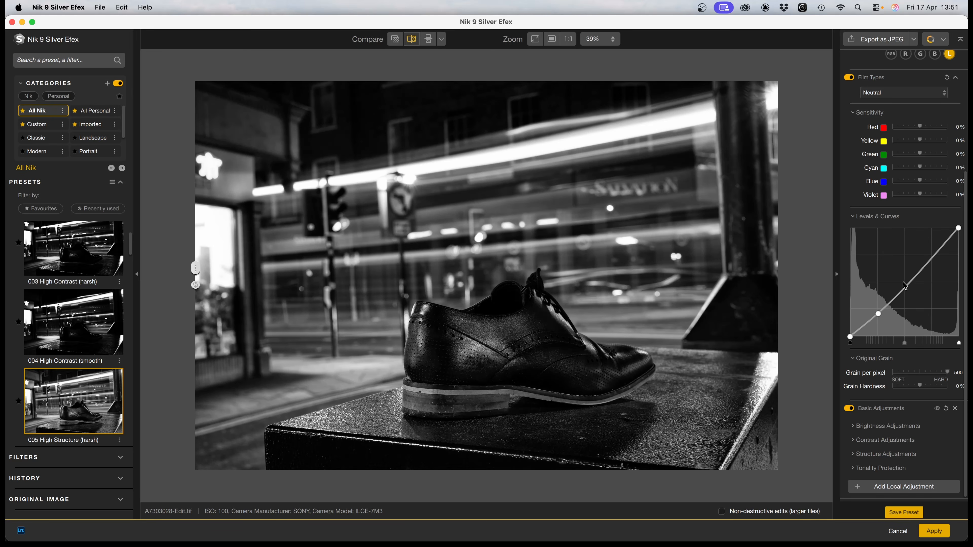
left_click_drag(928, 264, 923, 257)
scroll(920, 245, "up", 5)
scroll(918, 235, "down", 5)
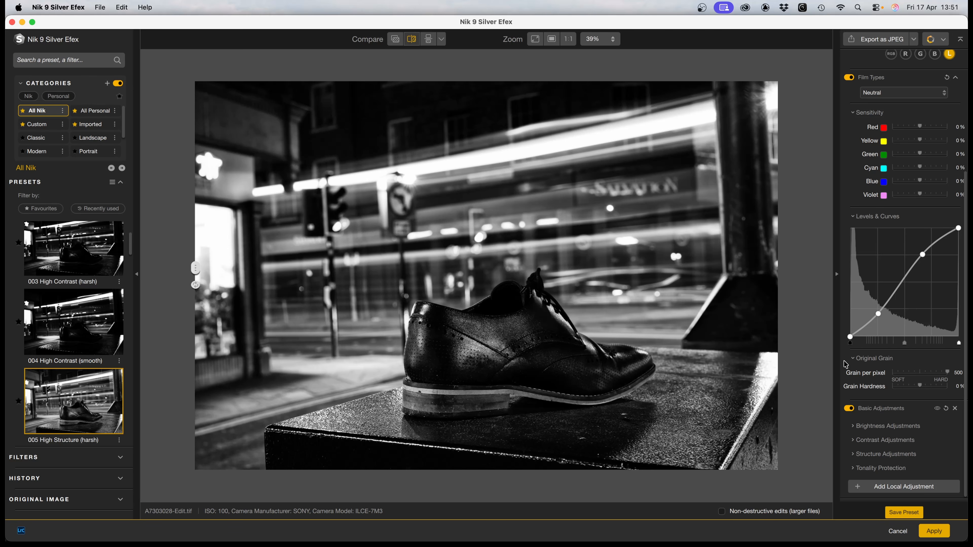
left_click(938, 535)
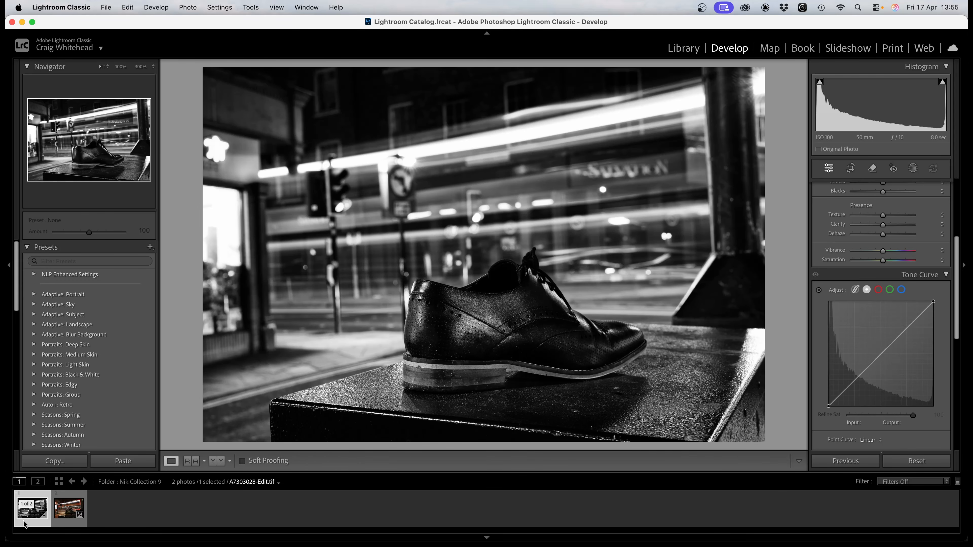
- Compare the original A7303028.ARW with the black-and-white A7303028-Edit.tif in the Develop view
left_click(63, 520)
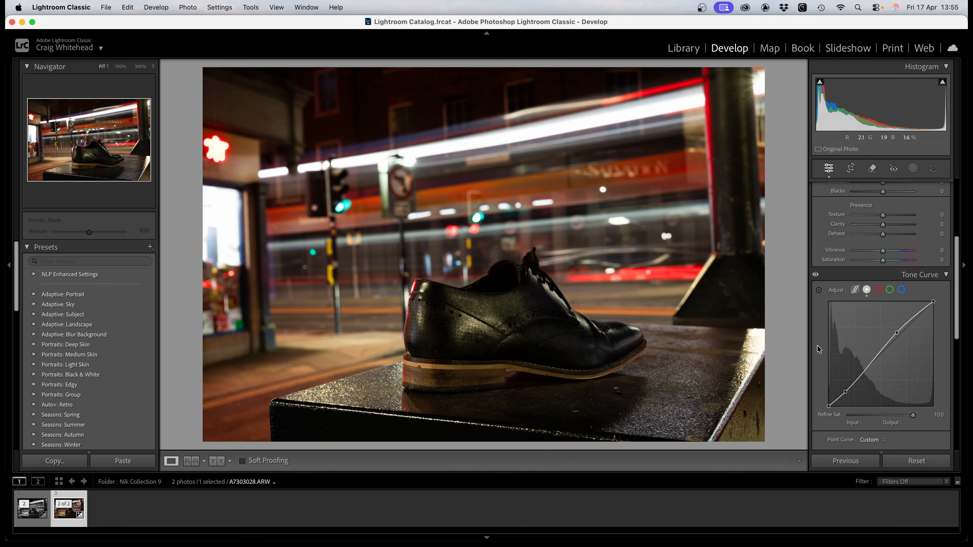
left_click(43, 515)
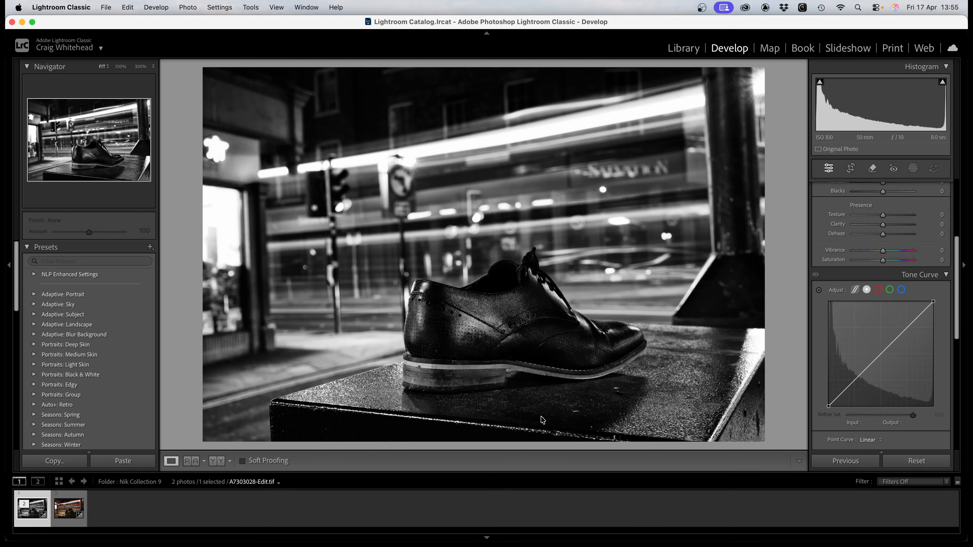
scroll(875, 360, "up", 5)
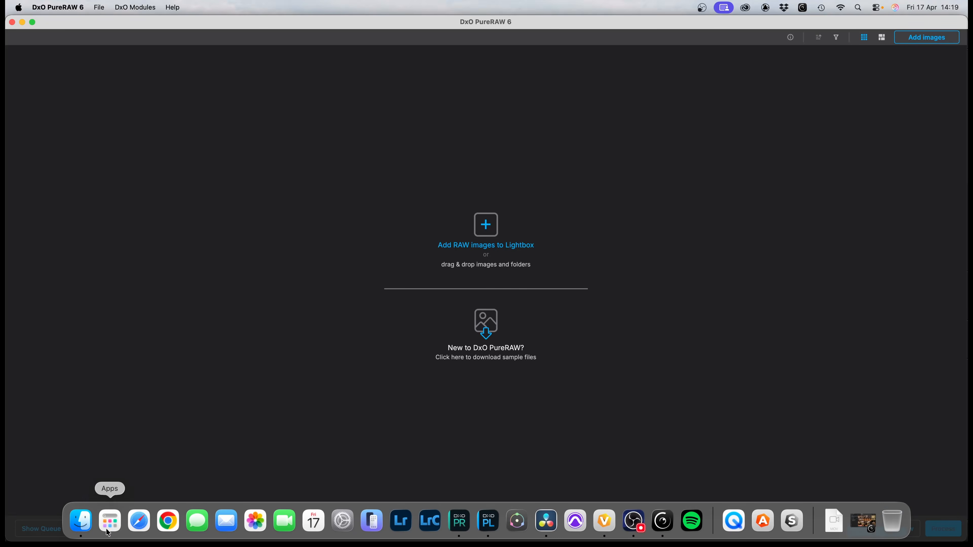
- In DxO PureRAW 6, add A7303028.ARW from the Nik Collection 9 folder and preview its DeepPRIME XD3 processing against the original RAW
left_click(78, 524)
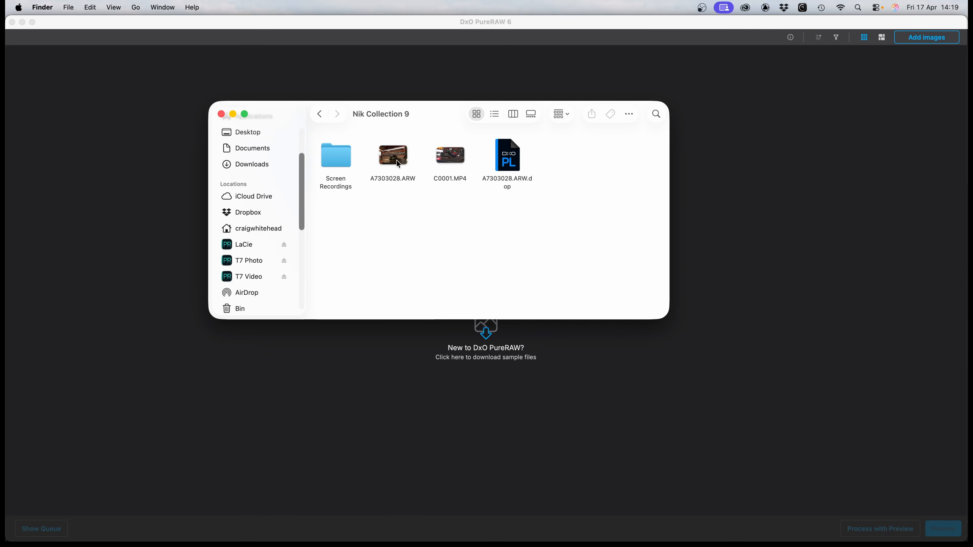
left_click_drag(398, 178, 401, 385)
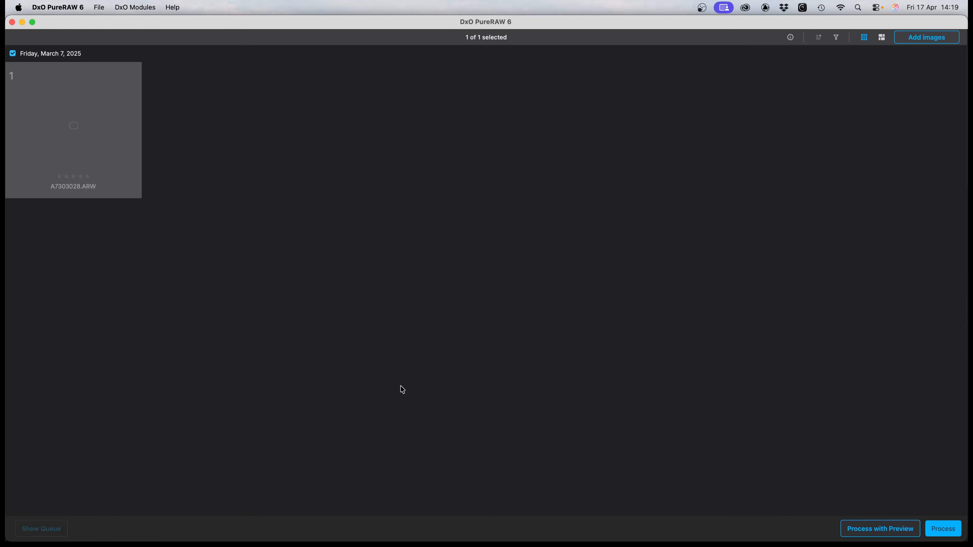
left_click(885, 531)
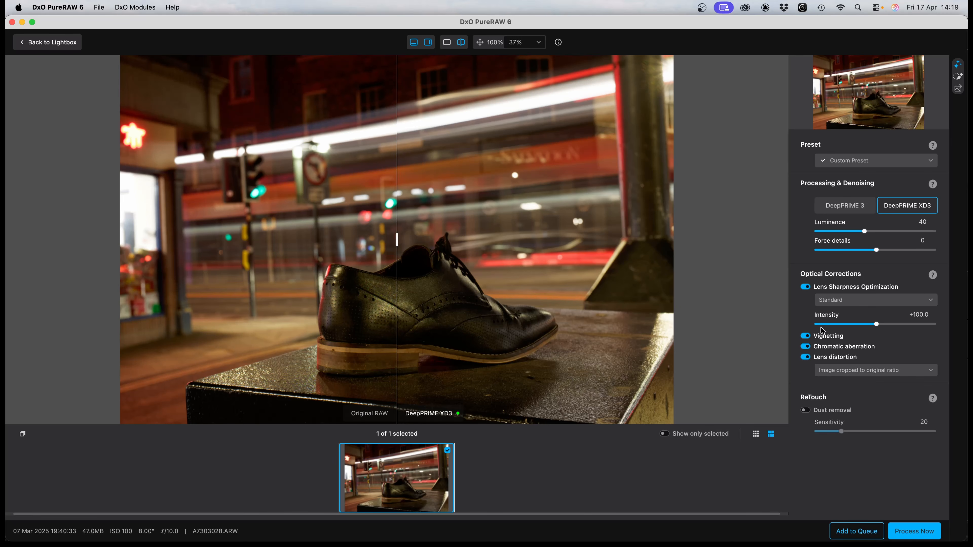
left_click_drag(408, 240, 588, 298)
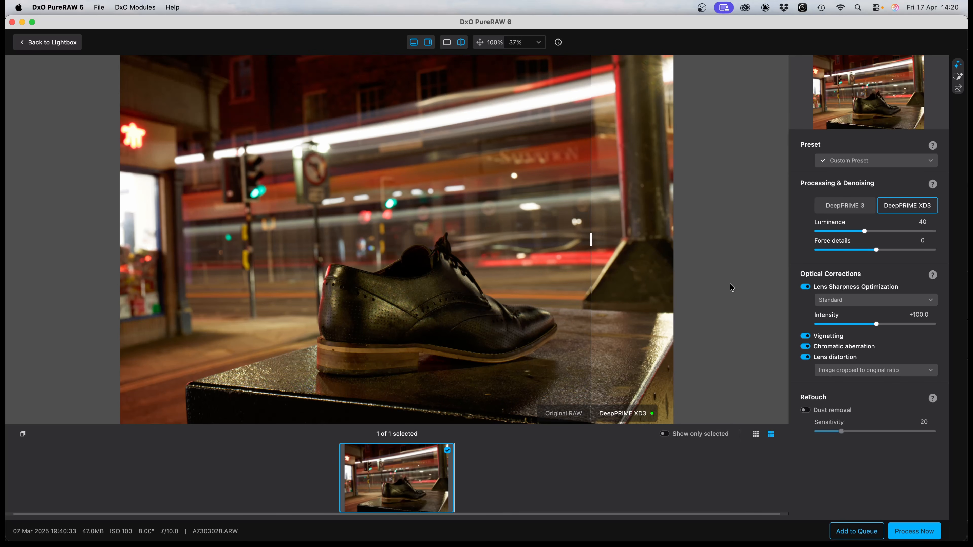
- Process A7303028.ARW with DeepPRIME XD3 to a 16-bit TIFF in the custom Nik Collection 9 folder, and show the result in Finder
left_click(958, 89)
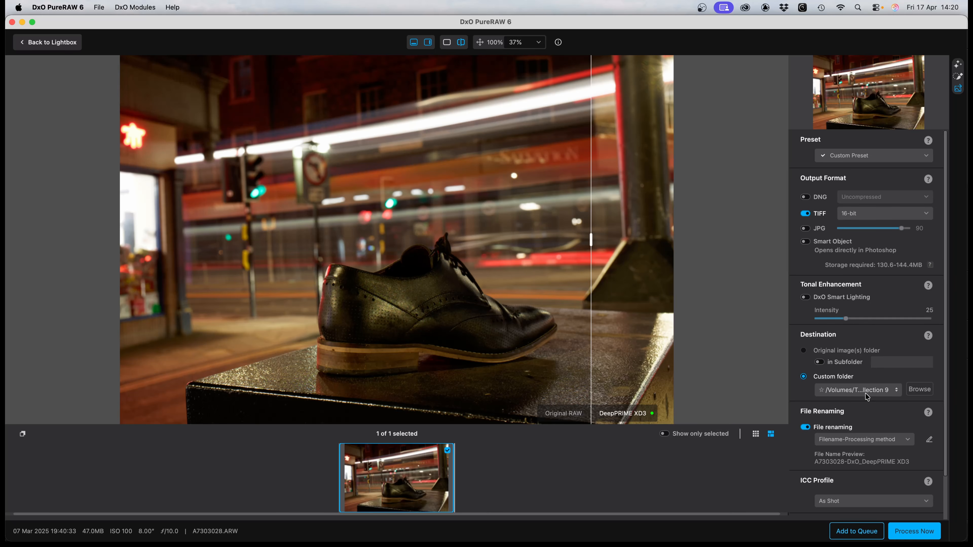
left_click(914, 531)
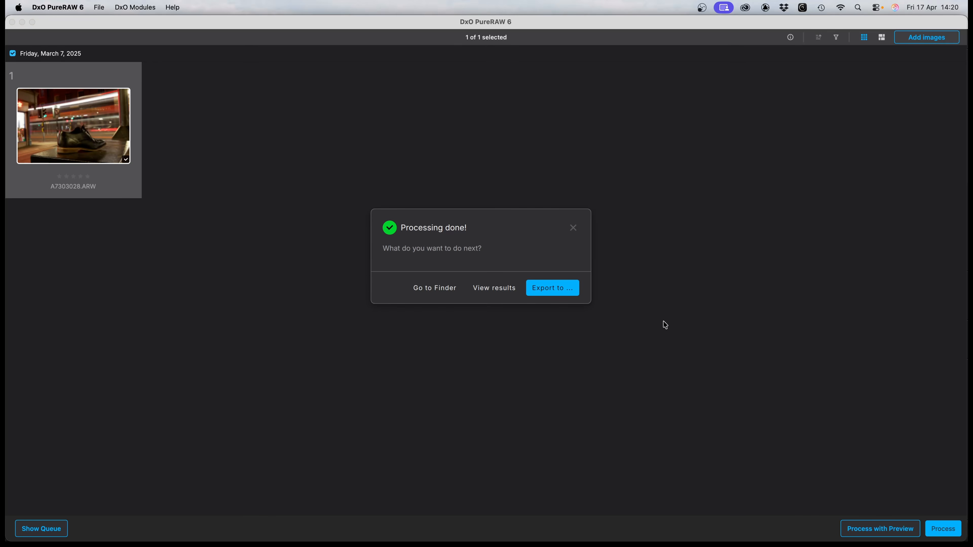
left_click(426, 290)
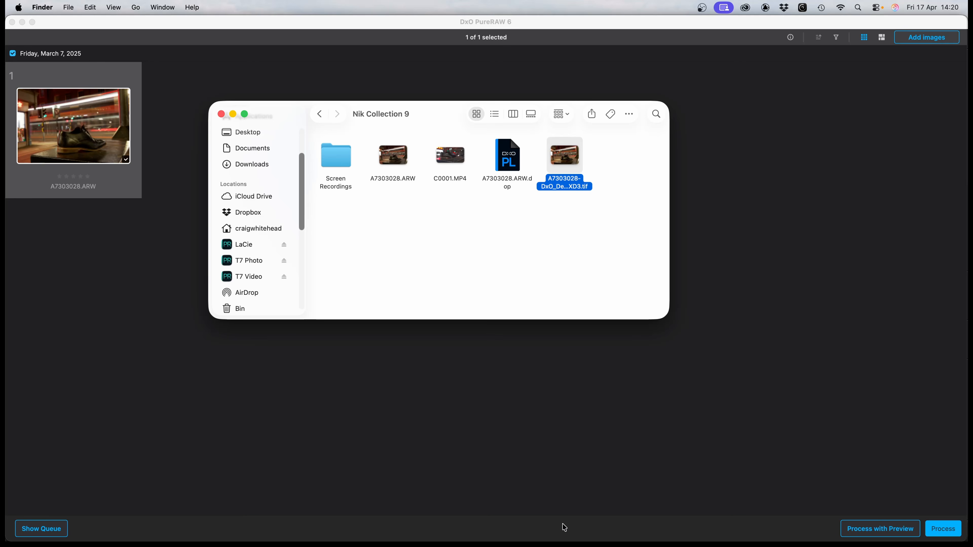
- Open the DeepPRIME XD3 TIFF of A7303028 in Nik 9 Viveza from the Finder folder, and close the Finder window
mouse_move(565, 540)
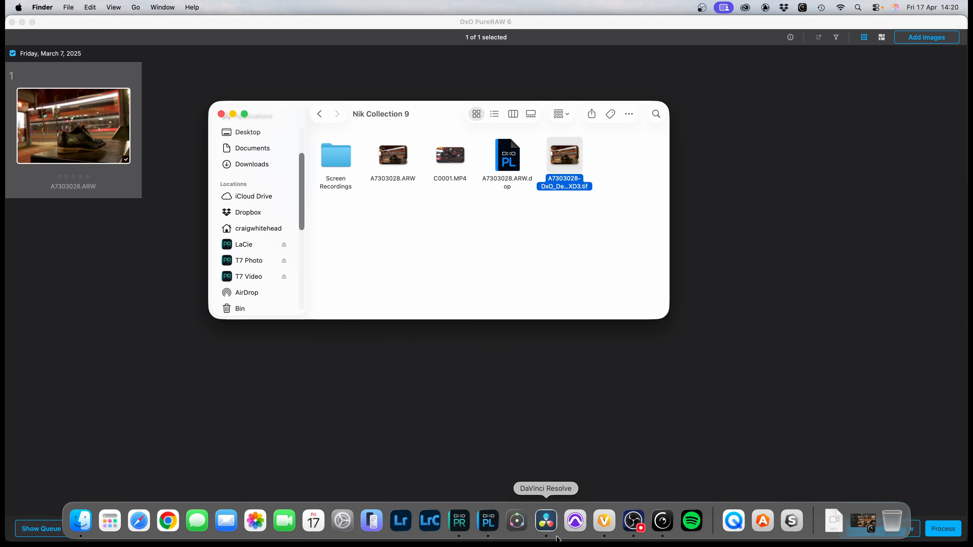
left_click(606, 525)
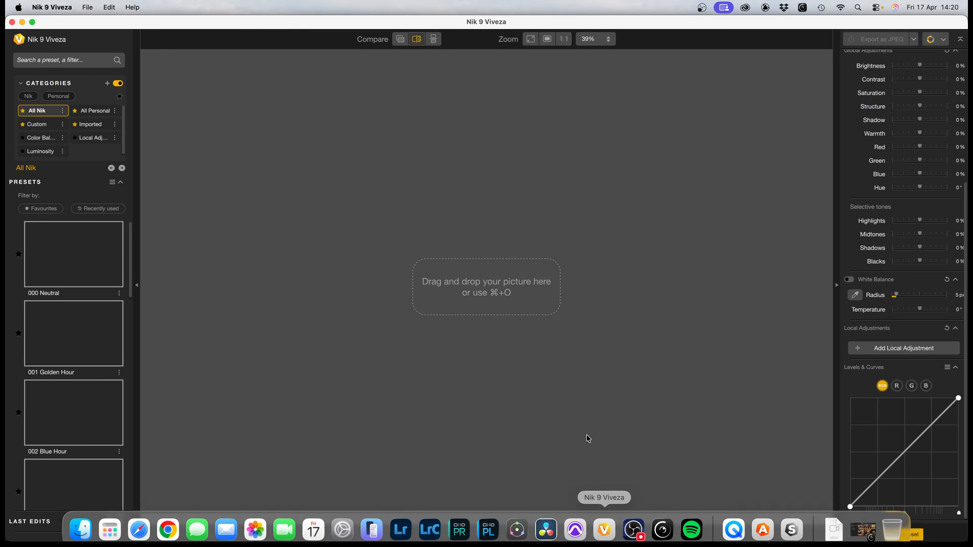
left_click(81, 528)
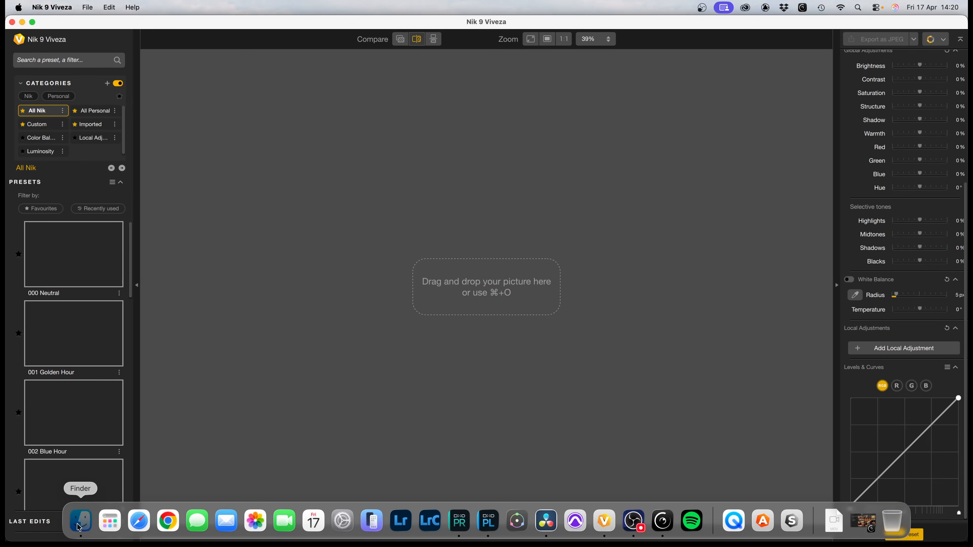
left_click_drag(564, 164, 504, 391)
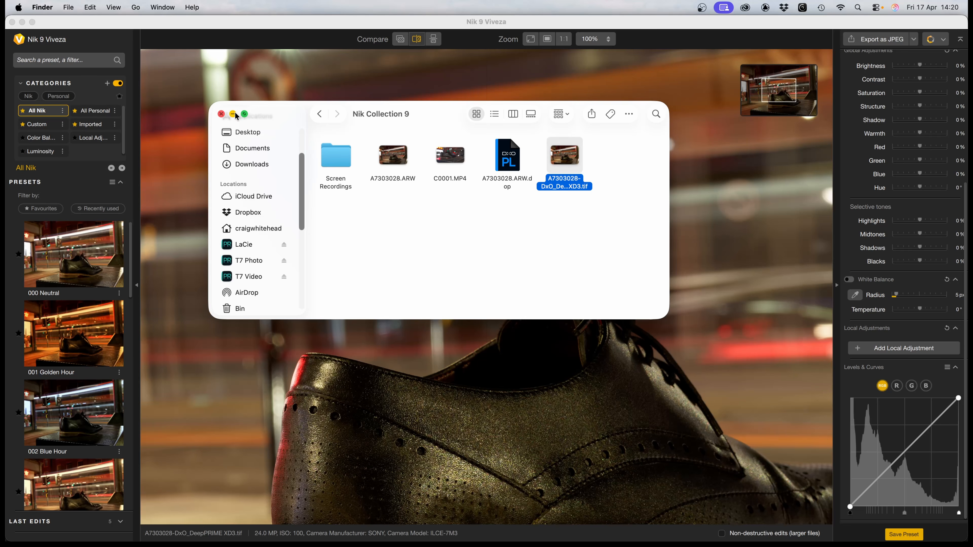
left_click(220, 114)
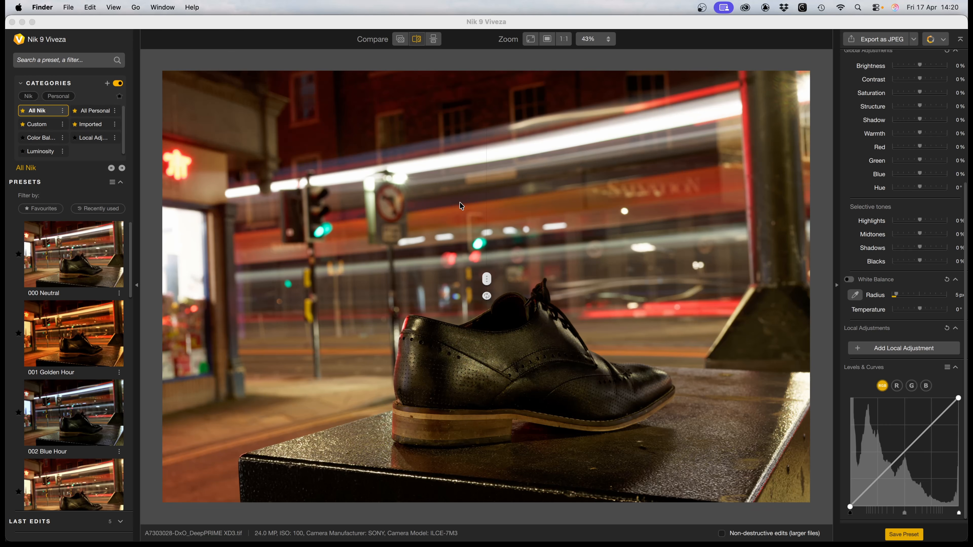
left_click(943, 41)
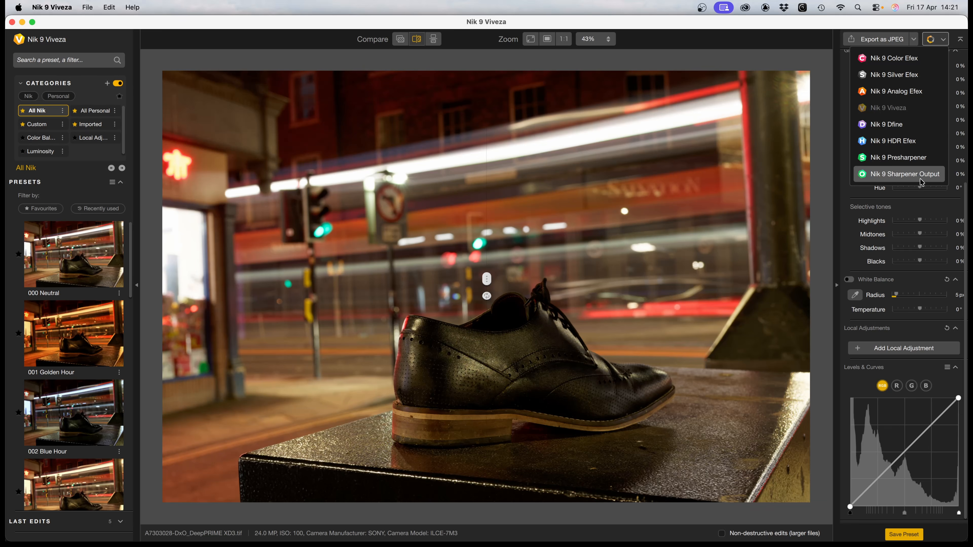
left_click(936, 39)
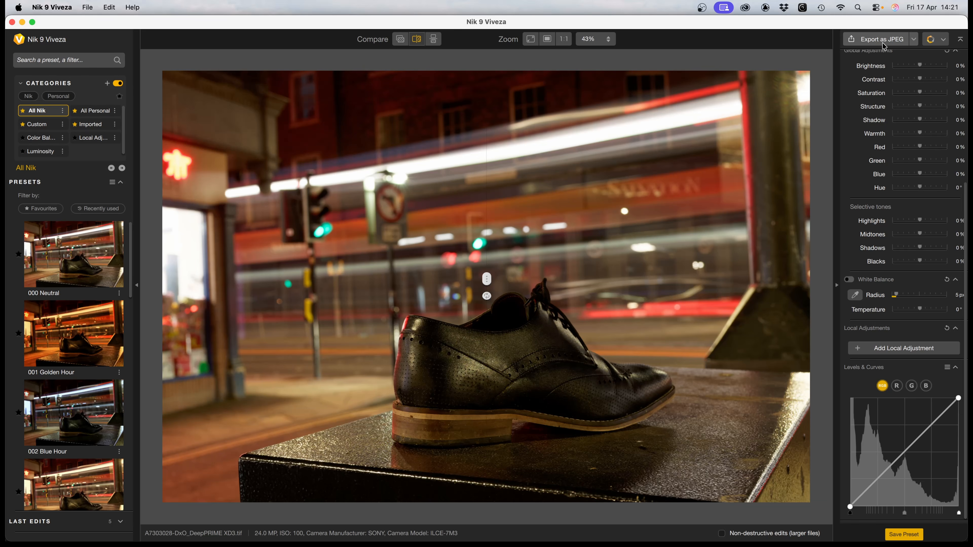
- Apply the 002 Blue Hour preset and refine it with an S-curve, Brightness 27% and Saturation 9%, comparing the result with the original
left_click(79, 425)
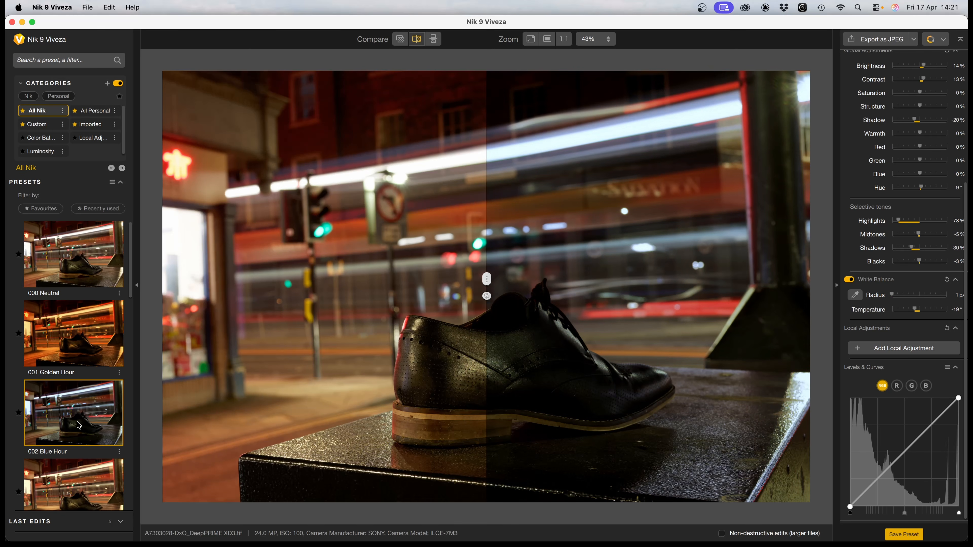
left_click_drag(880, 471, 884, 474)
left_click_drag(922, 425, 923, 419)
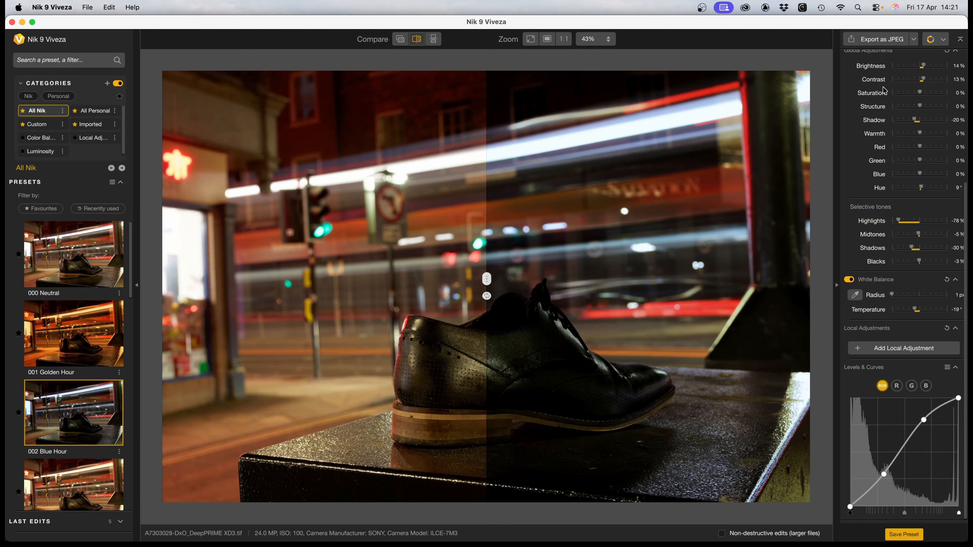
left_click_drag(922, 66, 921, 95)
left_click_drag(485, 280, 251, 279)
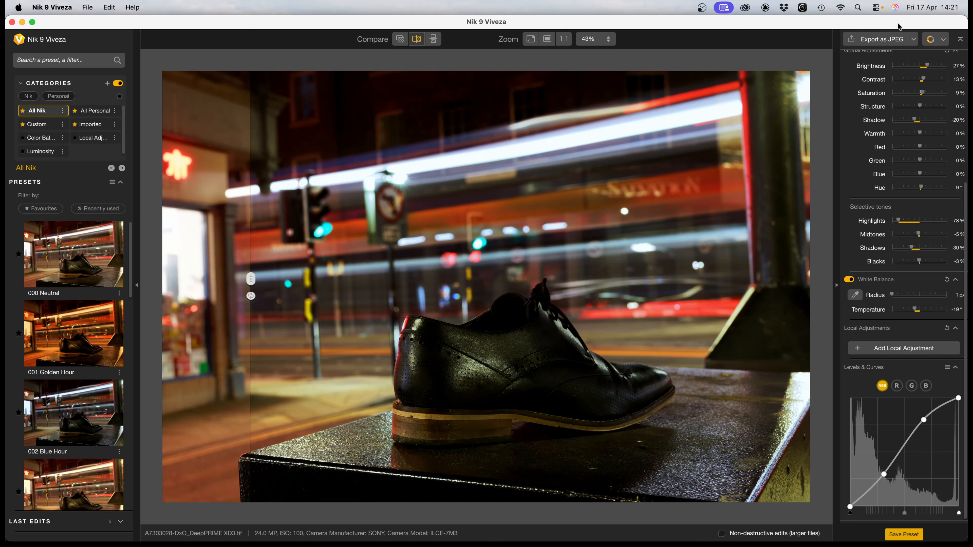
- Check the quick export parameters and export the Viveza edit as a JPEG at 100% quality to the original image folder
left_click(914, 38)
left_click(877, 86)
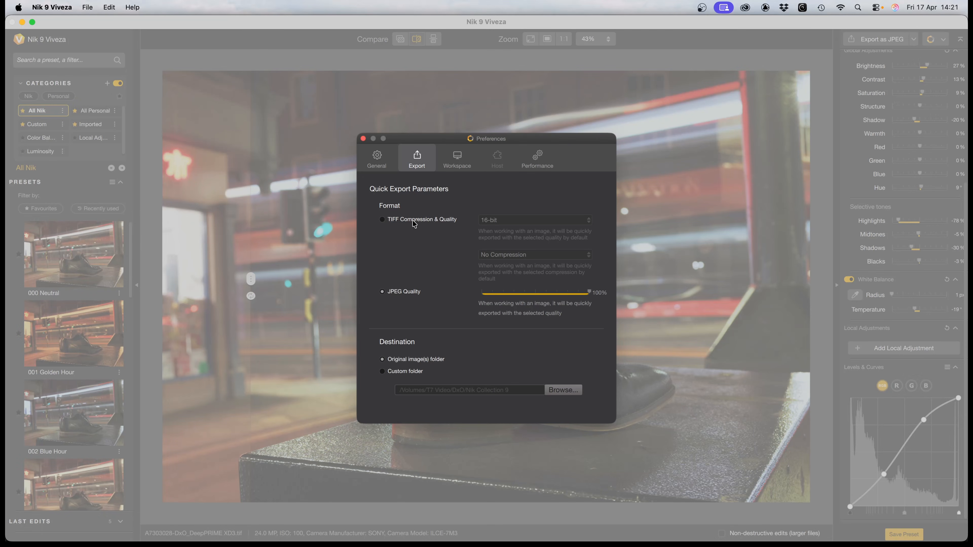
left_click(363, 139)
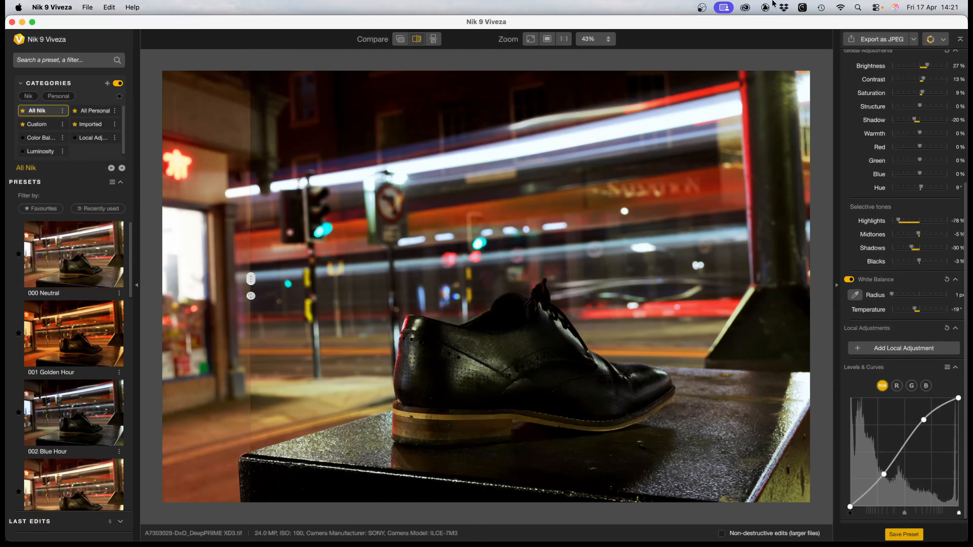
left_click(850, 40)
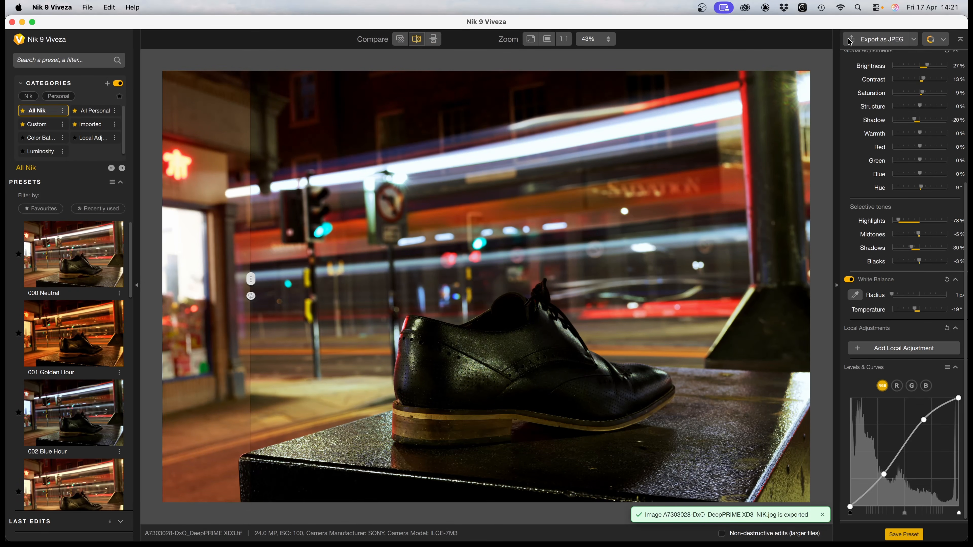